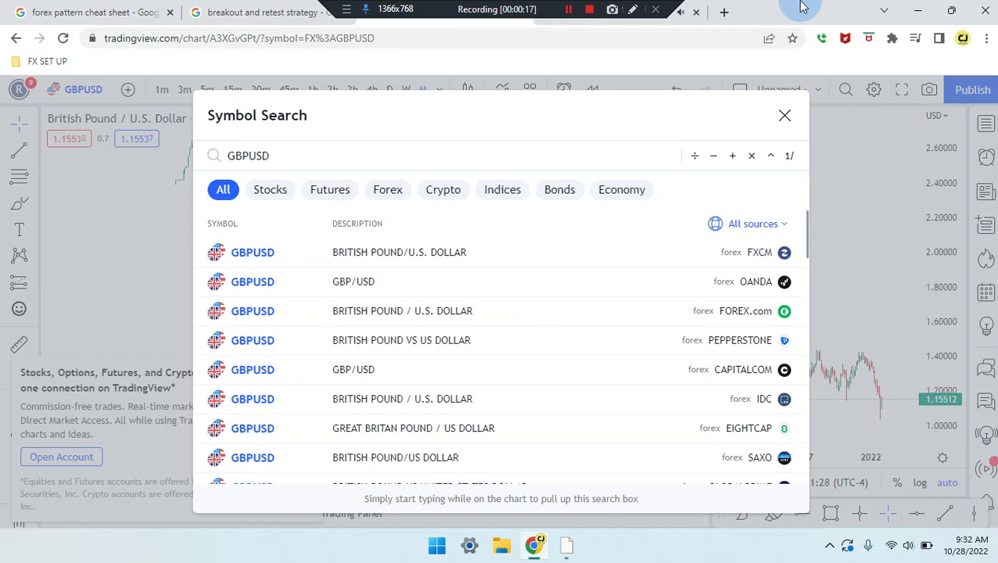
# Close the symbol search and place horizontal lines at about 1.0856 near the chart's lows and about 2.6081 near its highest peak
pyautogui.click(785, 116)
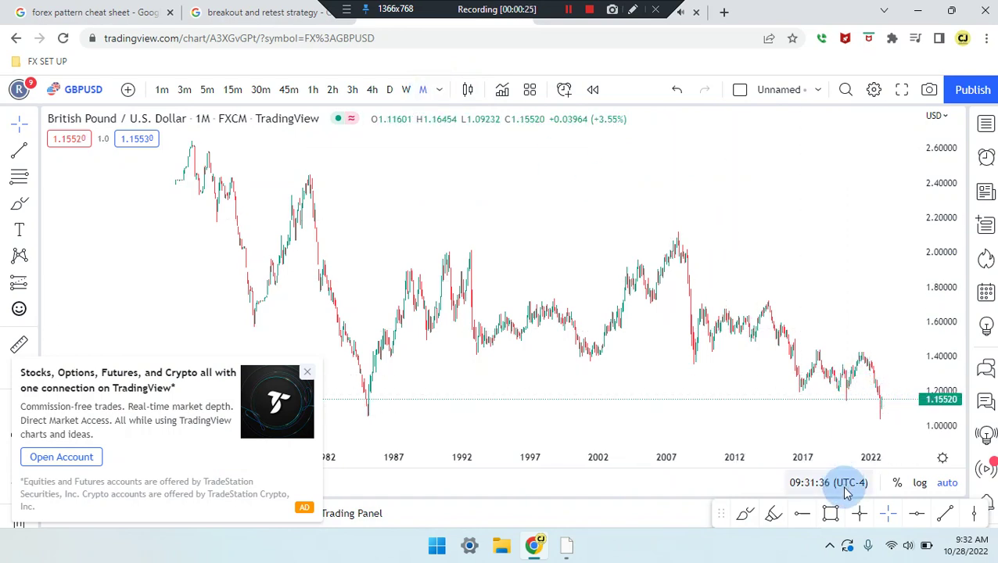
pyautogui.click(918, 516)
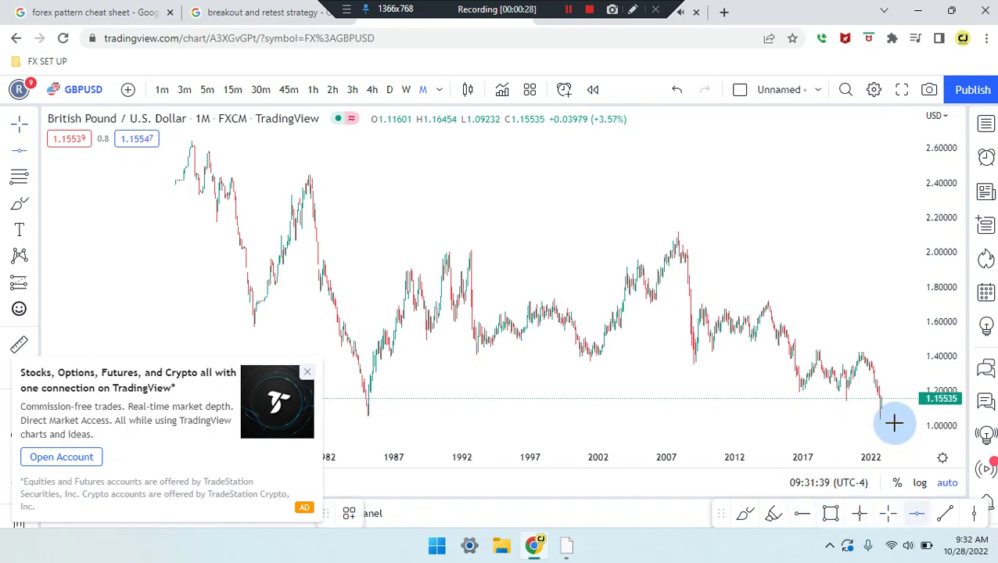
pyautogui.click(846, 412)
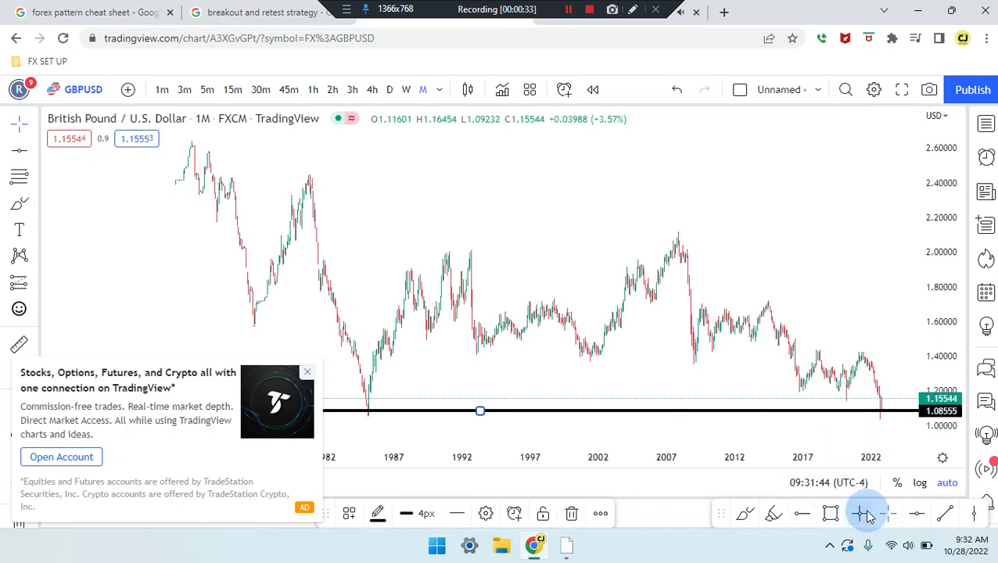
pyautogui.click(917, 519)
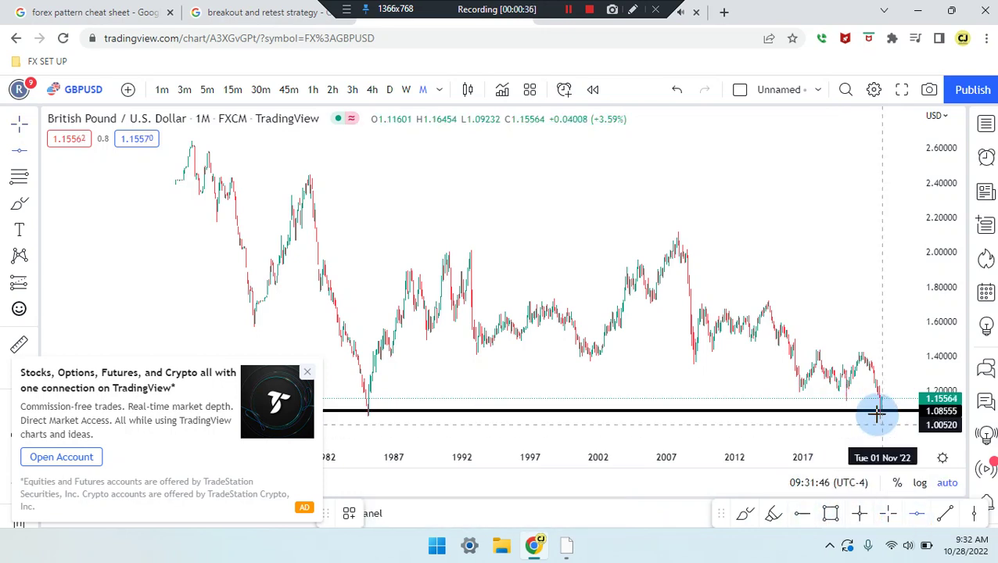
pyautogui.click(840, 147)
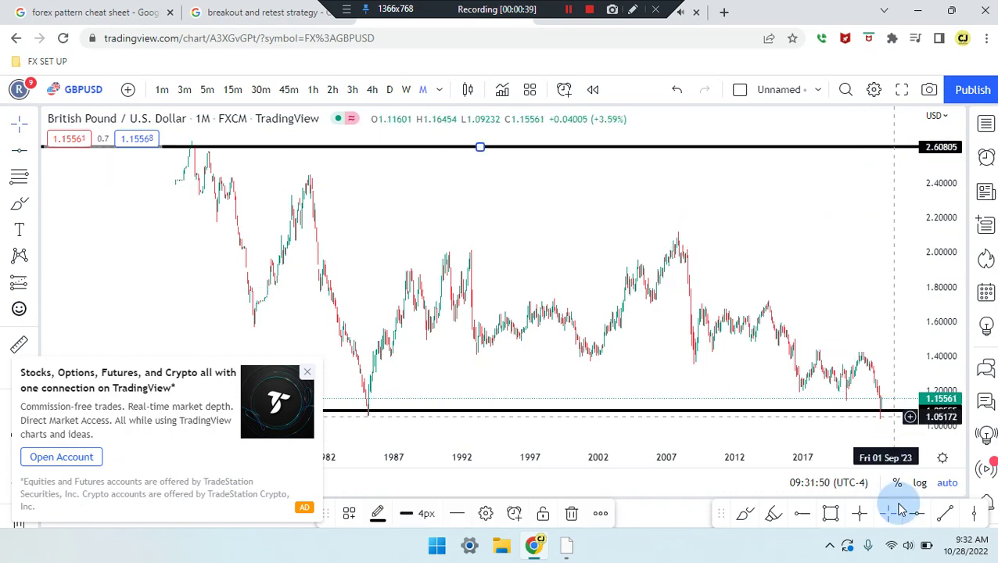
# Add a horizontal line across the middle of the price range and position it at about 1.8426
pyautogui.click(860, 515)
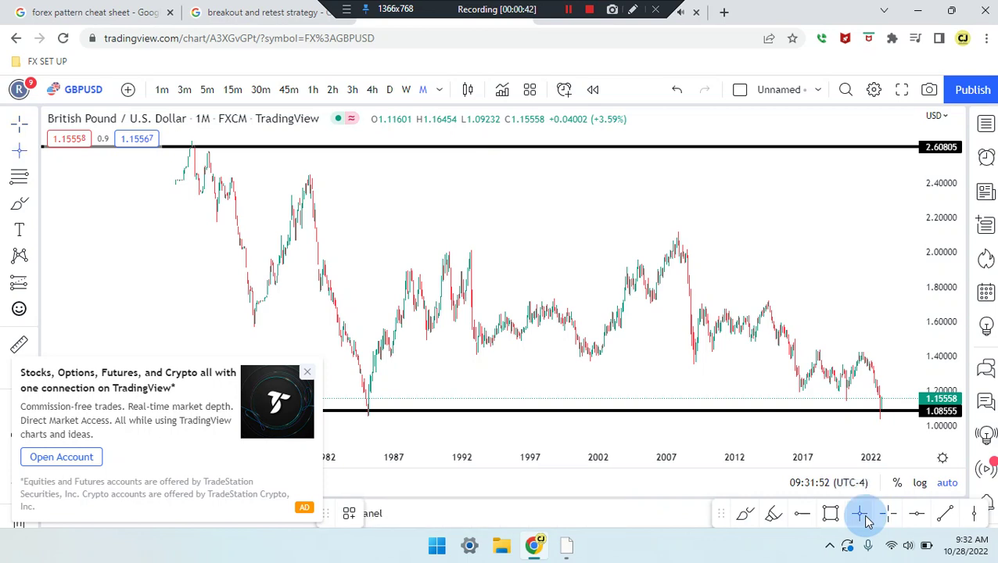
pyautogui.click(917, 514)
pyautogui.click(800, 275)
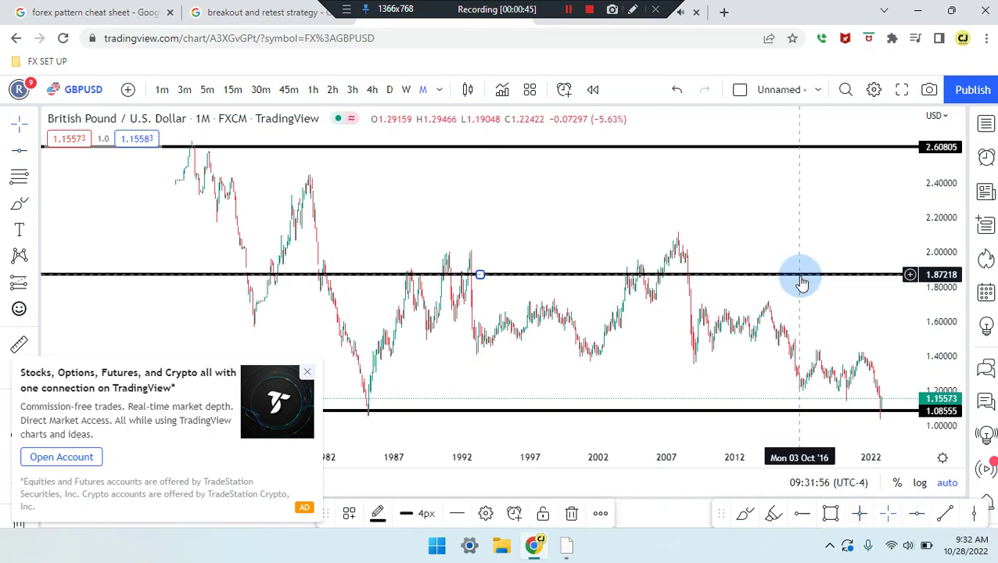
pyautogui.doubleClick(800, 277)
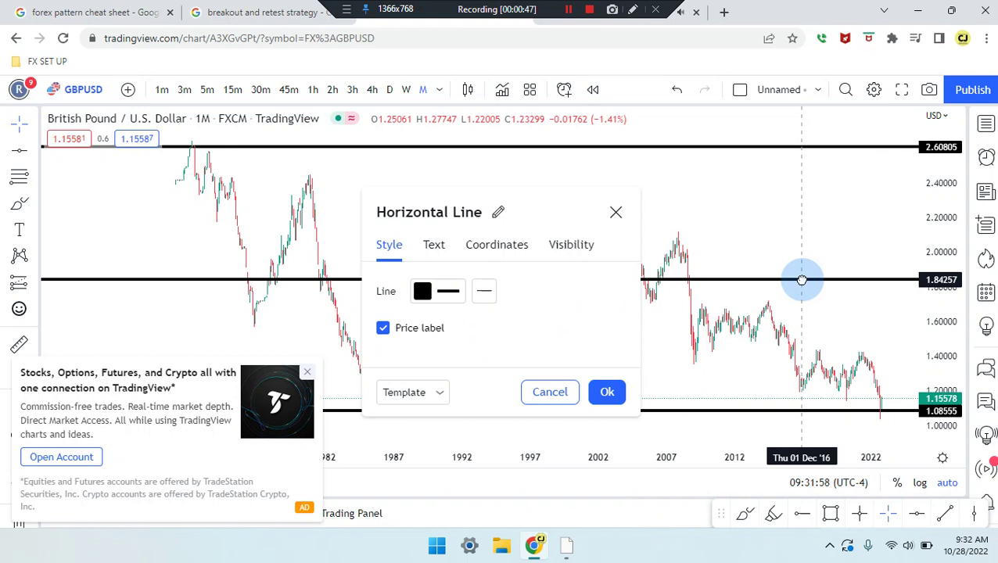
# Place horizontal rays starting around 2013 at about 1.4704 and 1.2632, extending across the recent price swings
pyautogui.click(802, 514)
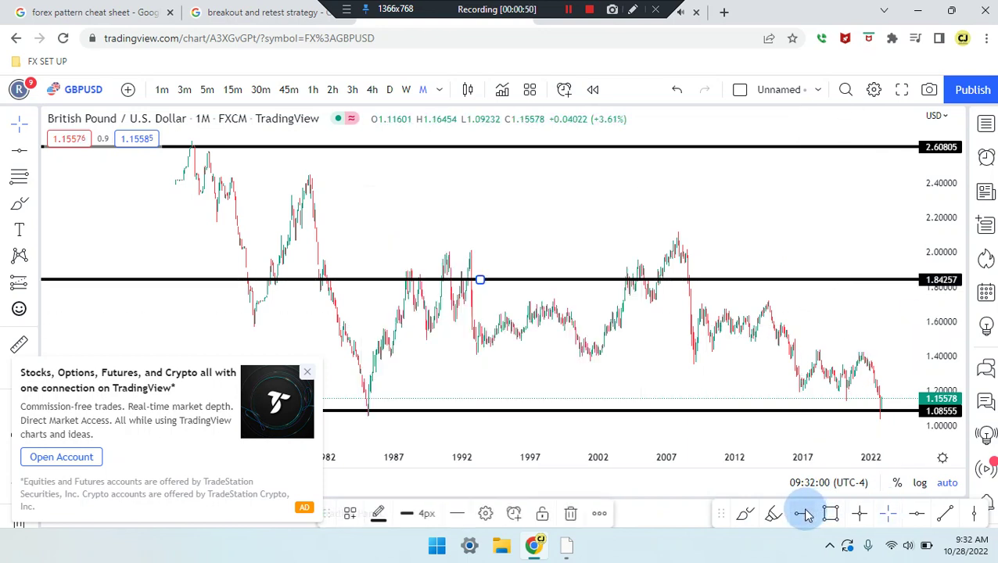
pyautogui.click(756, 345)
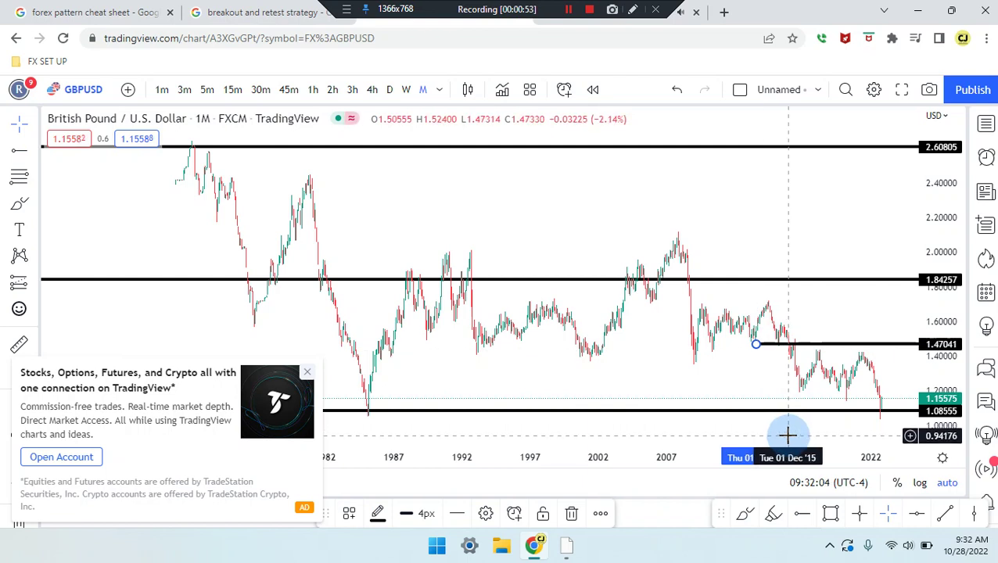
pyautogui.click(802, 513)
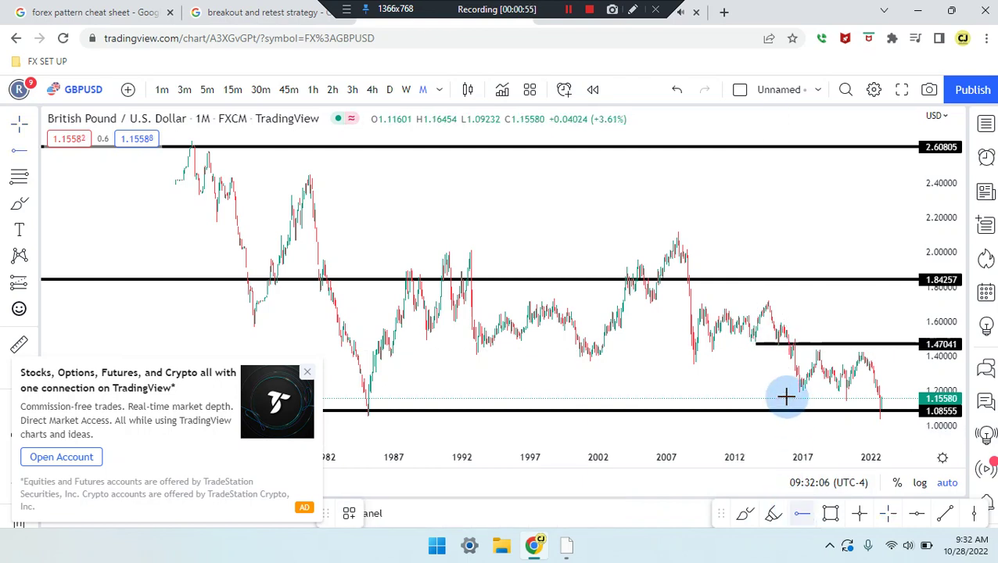
pyautogui.click(761, 381)
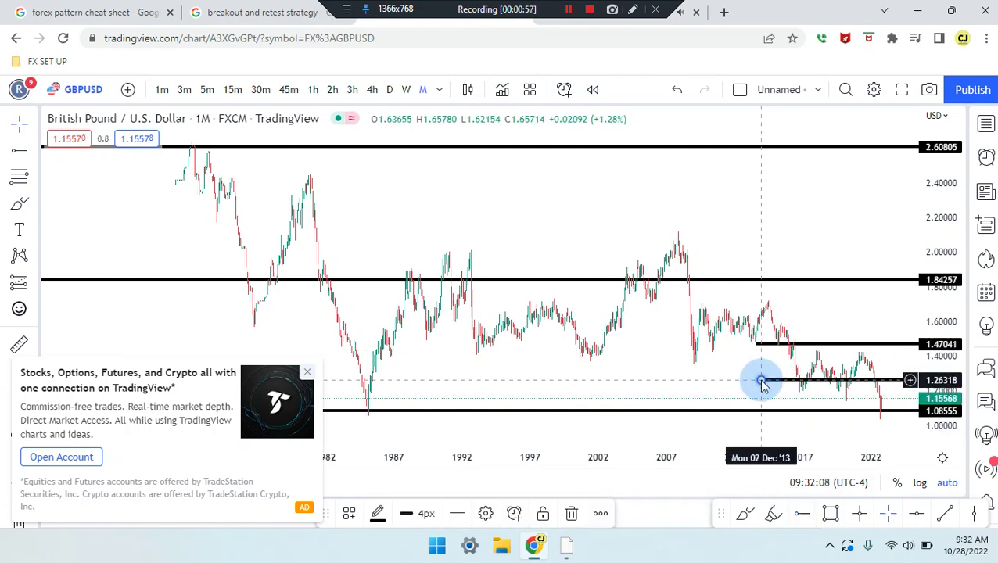
# Place two cross lines beyond the latest candles, at about 1.1809 in January 2025 and about 1.1341 in October 2024
pyautogui.scroll(6, 762, 384)
pyautogui.scroll(5, 763, 383)
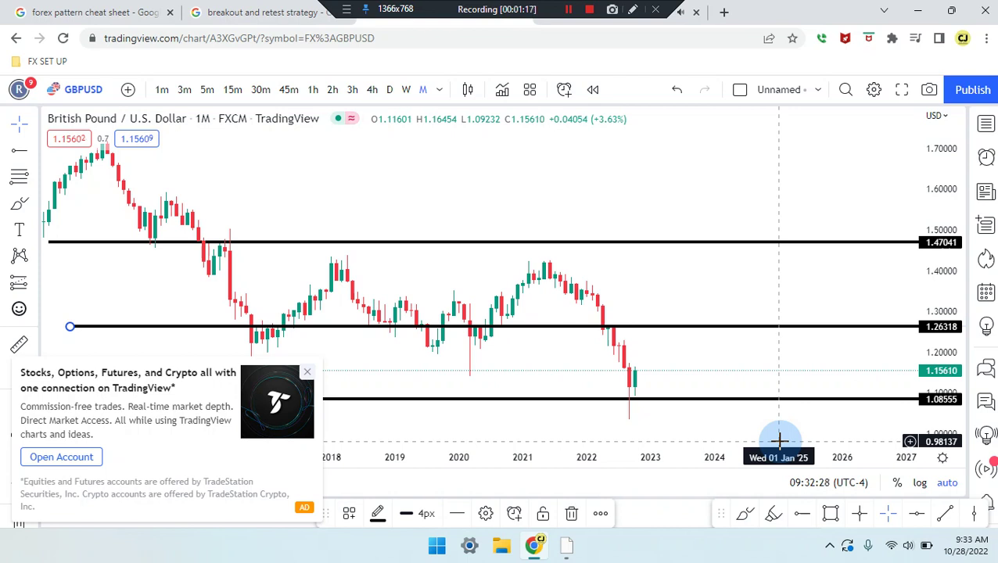
pyautogui.click(803, 513)
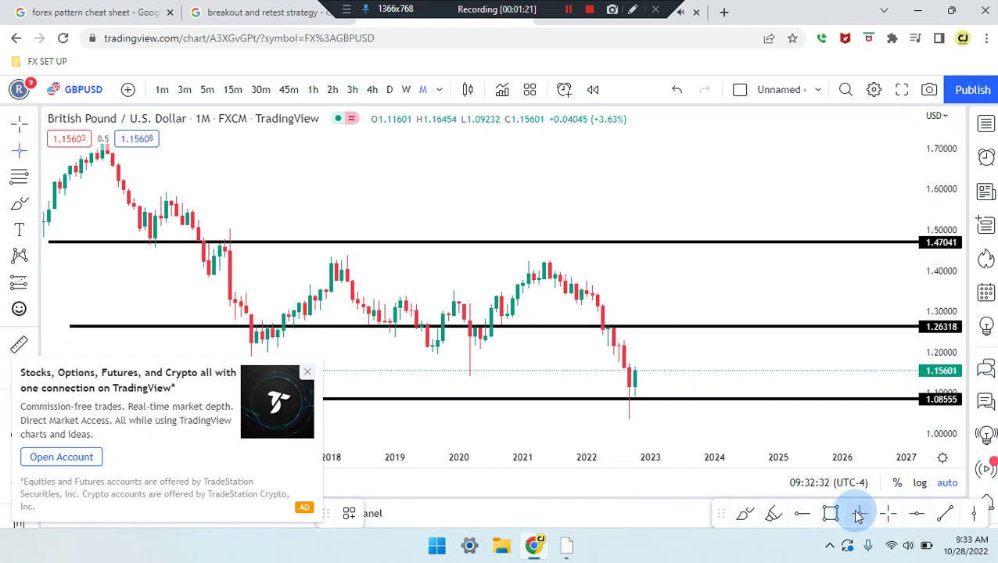
pyautogui.click(858, 513)
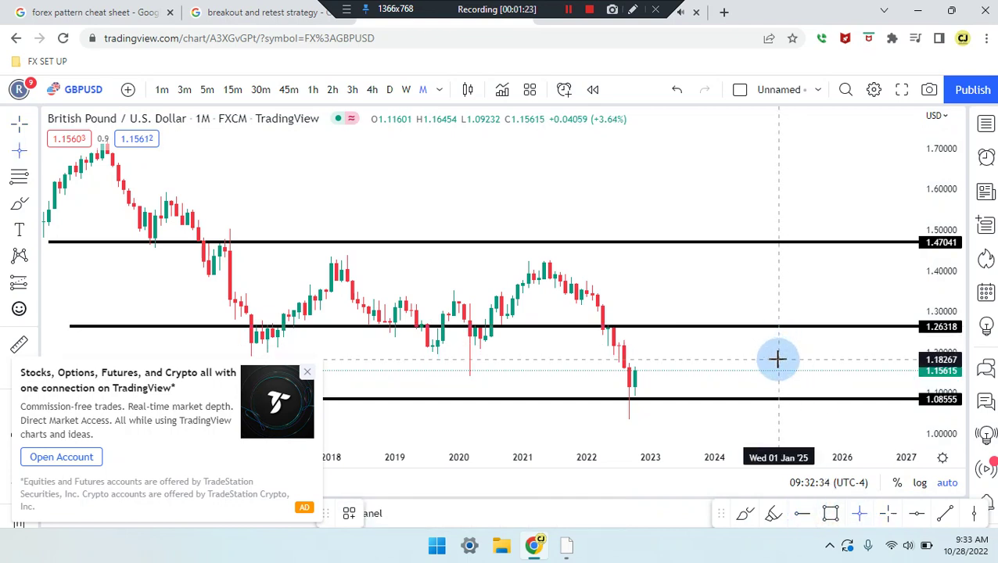
pyautogui.click(778, 360)
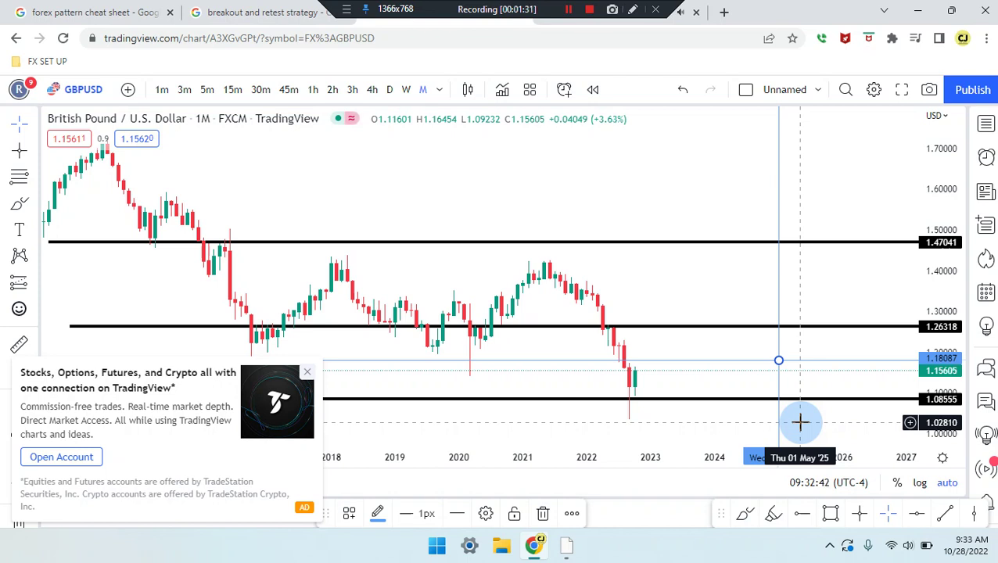
pyautogui.click(866, 521)
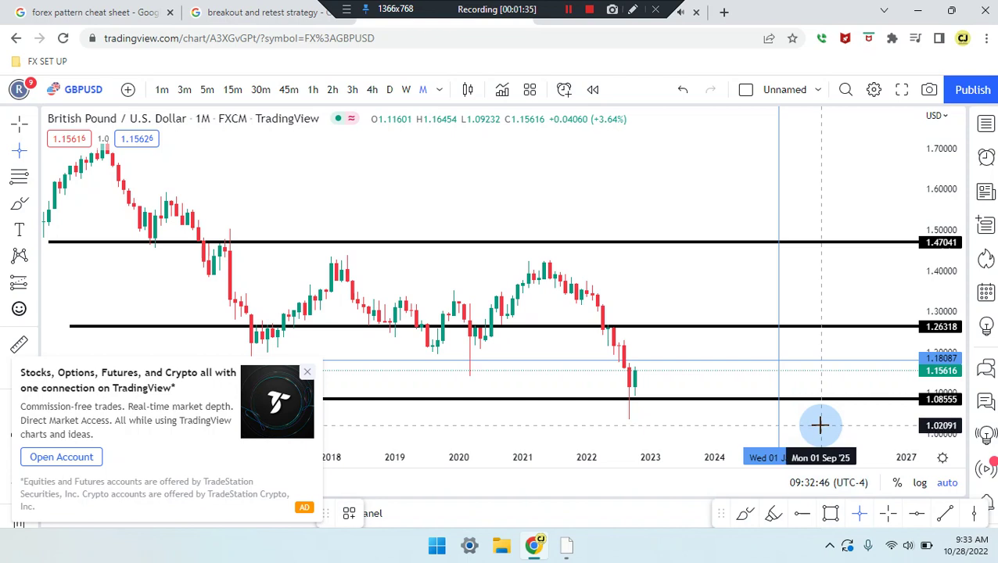
pyautogui.click(766, 400)
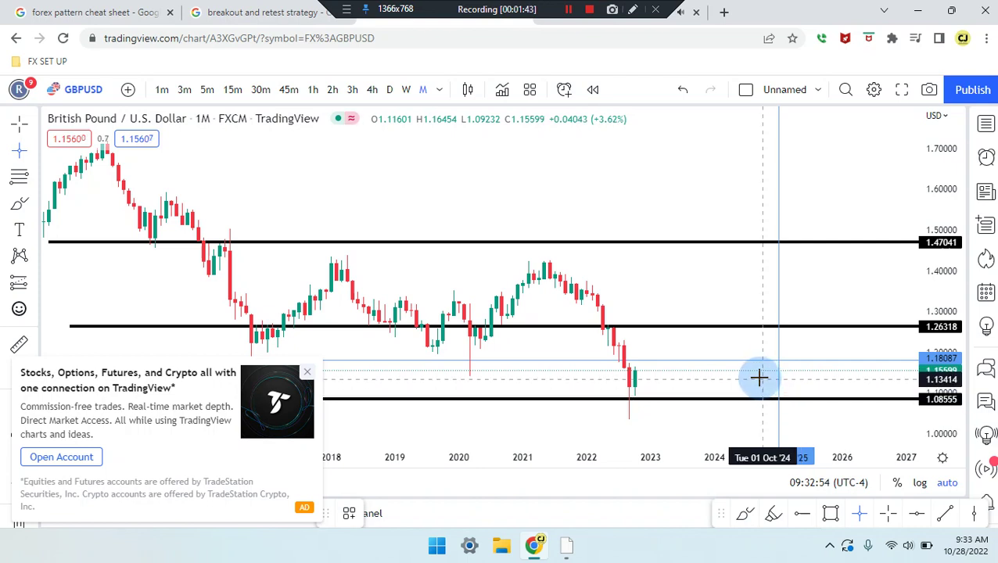
pyautogui.click(761, 381)
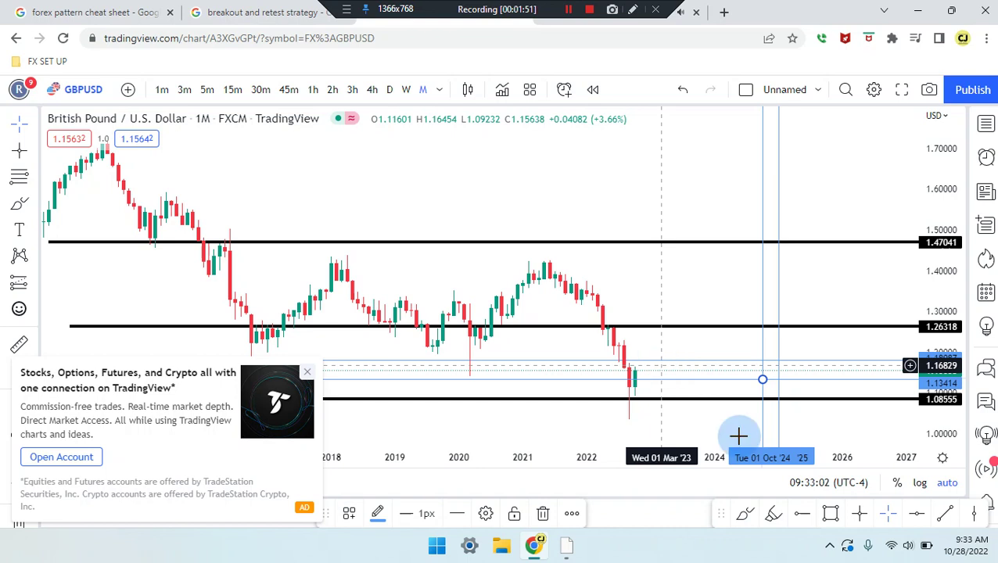
# Sketch a brush path down the latest decline and rebounding to about 1.35 in late 2023, and undo it
pyautogui.click(746, 513)
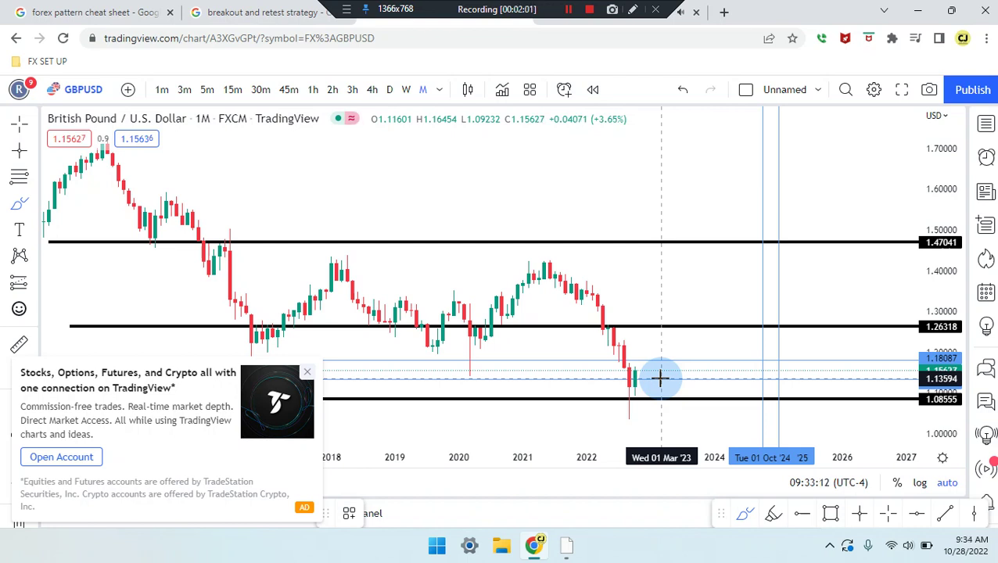
pyautogui.moveTo(614, 346); pyautogui.dragTo(631, 391)
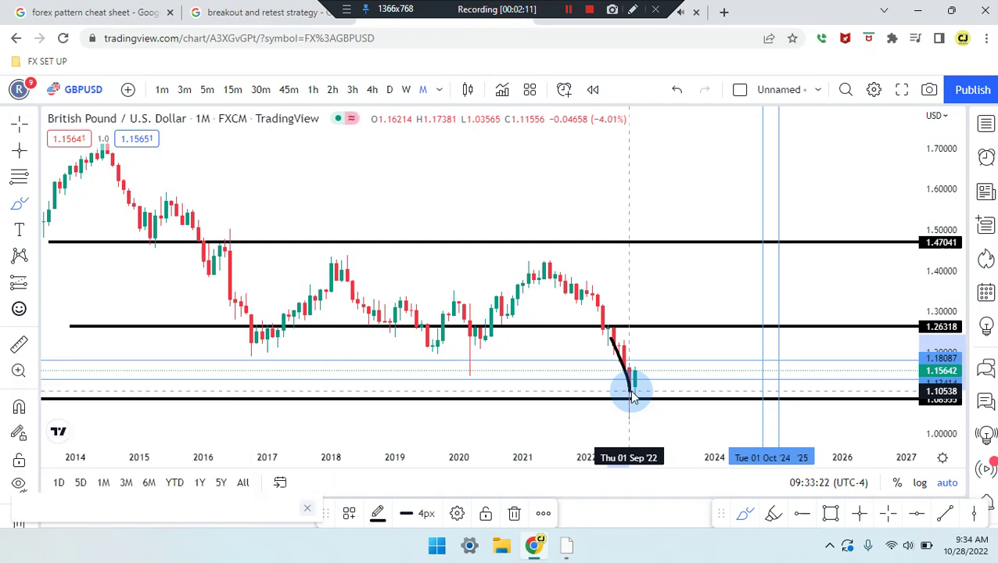
pyautogui.moveTo(630, 389)
pyautogui.mouseDown()
pyautogui.moveTo(650, 344)
pyautogui.moveTo(668, 361)
pyautogui.moveTo(710, 291)
pyautogui.mouseUp()
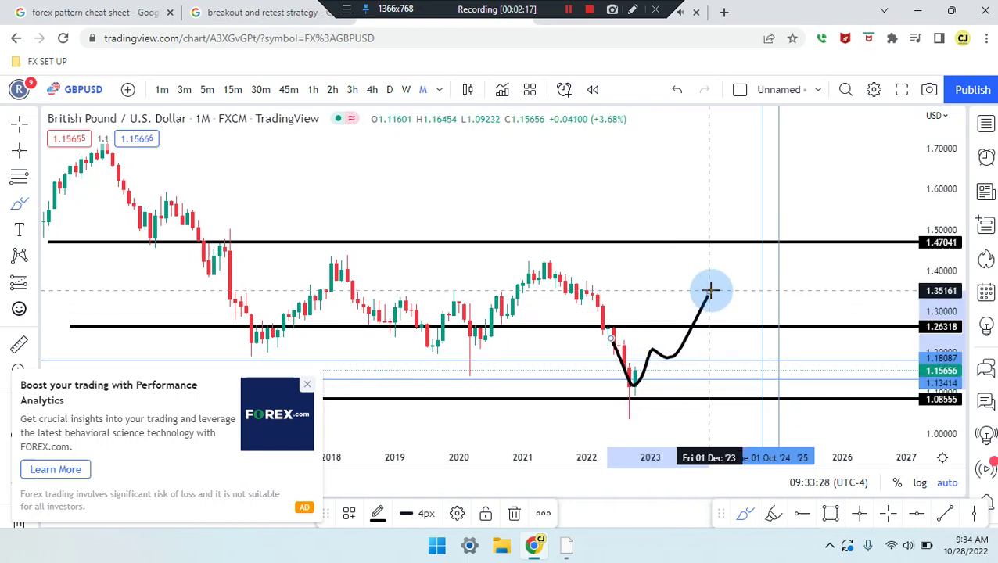
pyautogui.hotkey('ctrl', 'z')
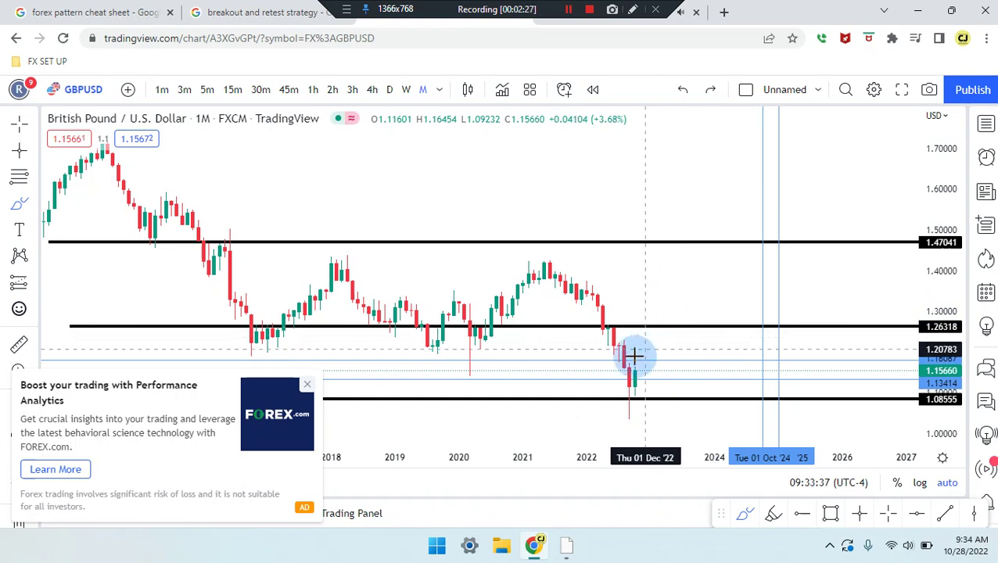
pyautogui.press('ctrl')
pyautogui.scroll(3, 626, 381)
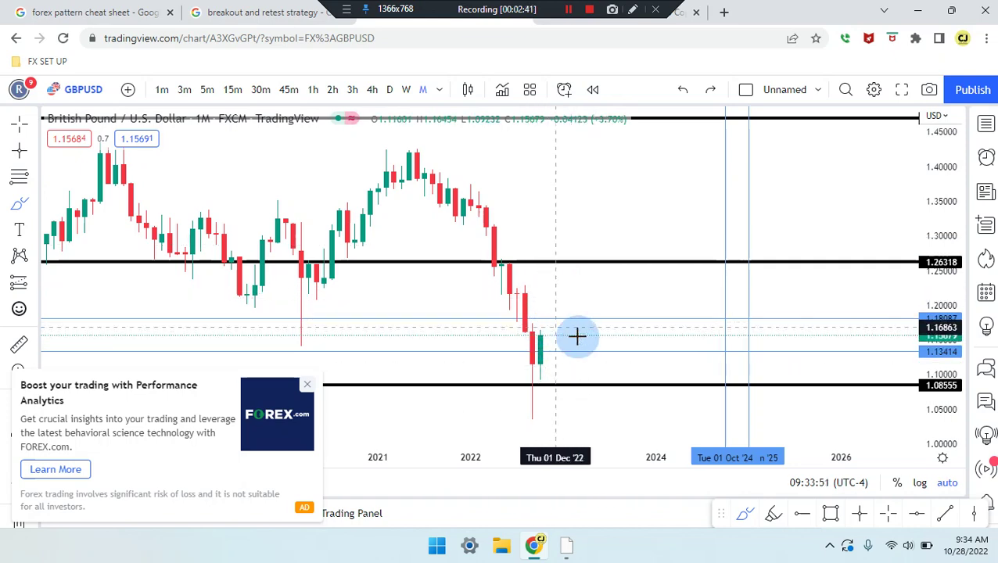
pyautogui.scroll(-3, 577, 336)
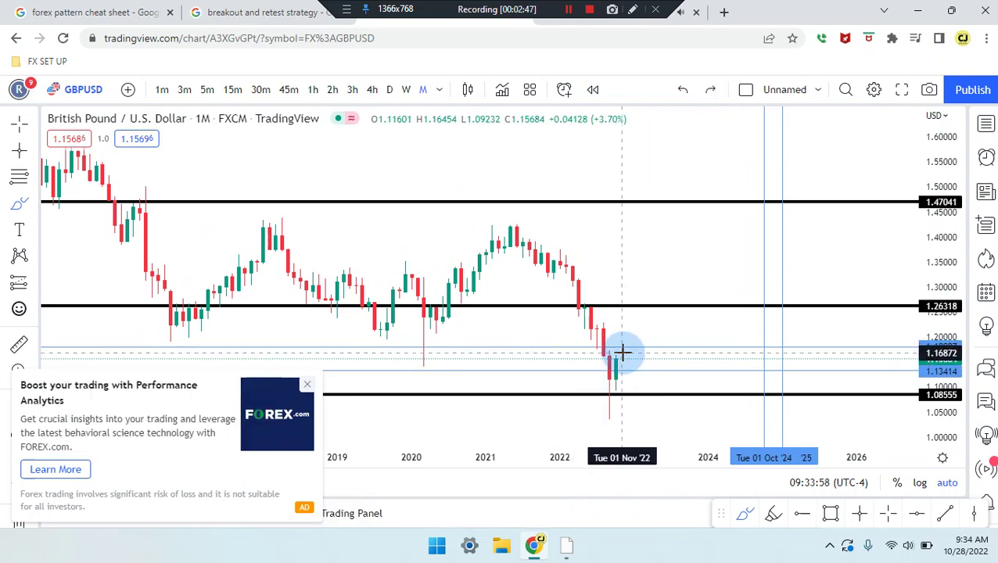
pyautogui.hscroll(-1, 627, 370)
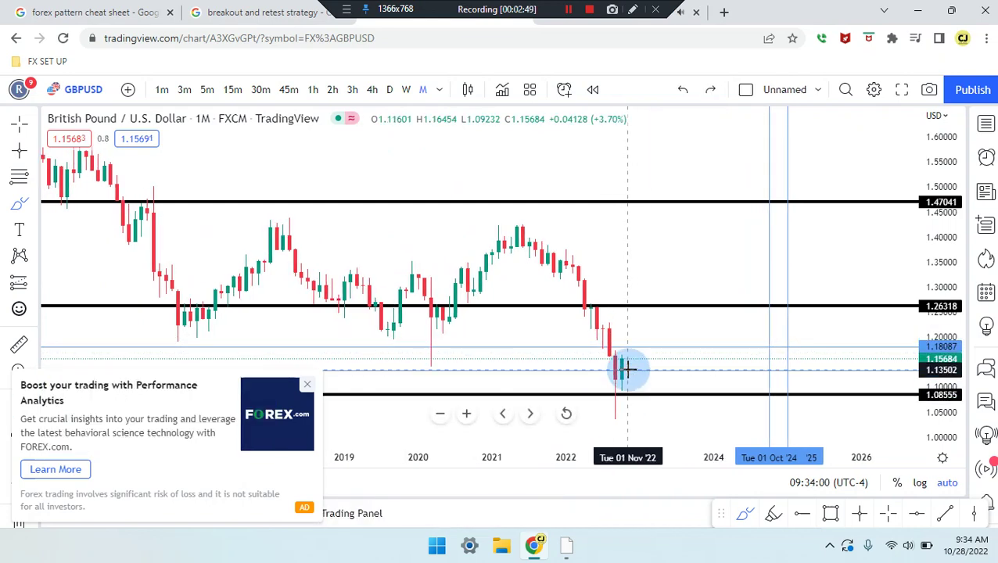
pyautogui.hscroll(-1, 627, 369)
pyautogui.moveTo(491, 354); pyautogui.dragTo(304, 283)
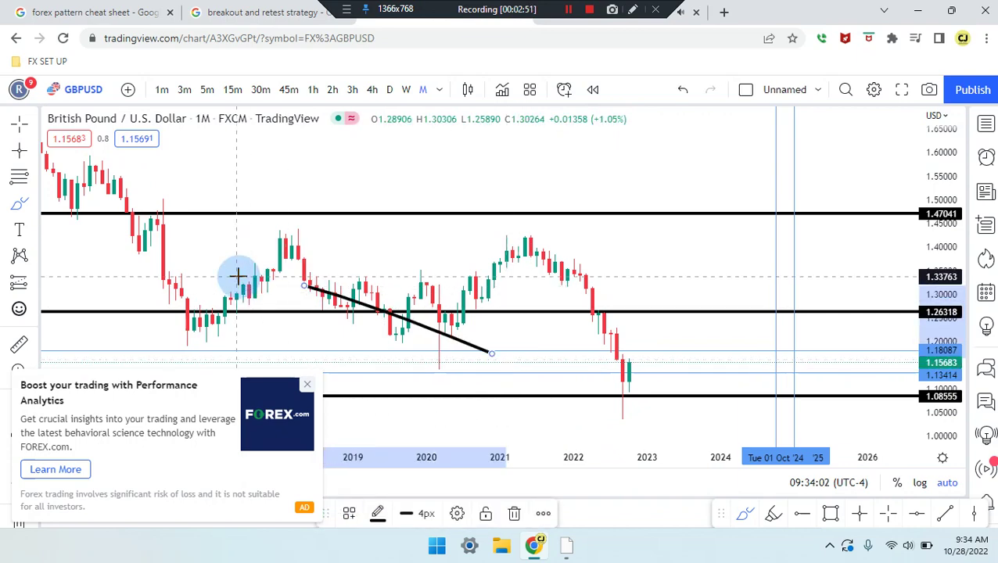
pyautogui.hotkey('ctrl', 'z')
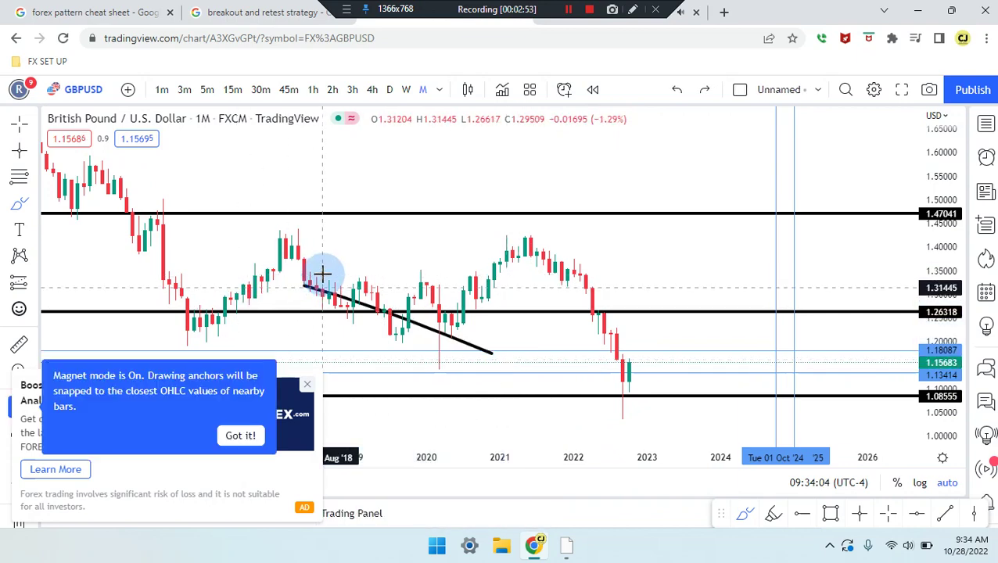
pyautogui.hotkey('ctrl', 'z')
# Sketch a neckline and a double-top path over the 2017–2022 candles with a projected drop into May 2023, and undo the sketches
pyautogui.moveTo(280, 268); pyautogui.dragTo(616, 280)
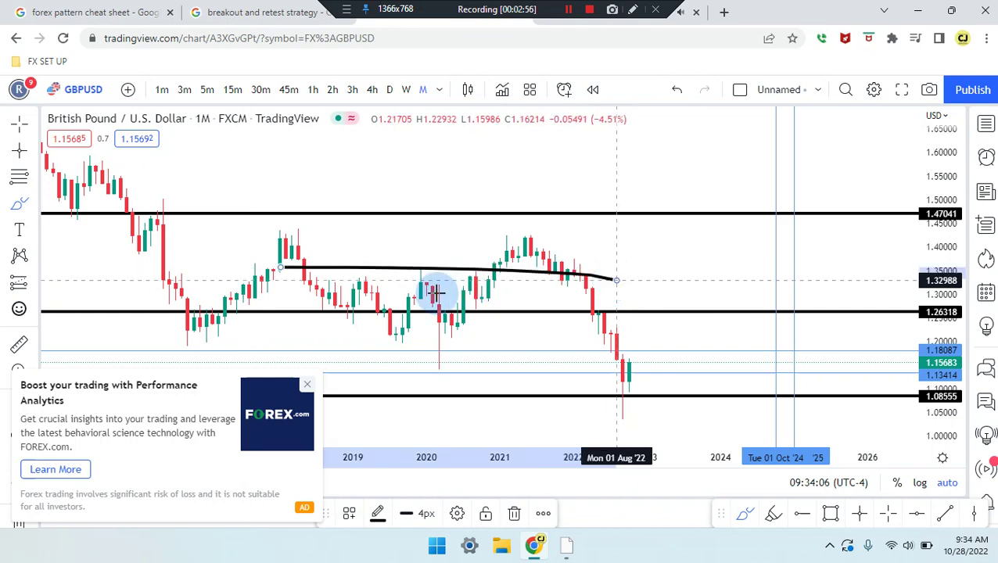
pyautogui.click(206, 339)
pyautogui.click(335, 227)
pyautogui.click(452, 337)
pyautogui.click(550, 233)
pyautogui.click(619, 373)
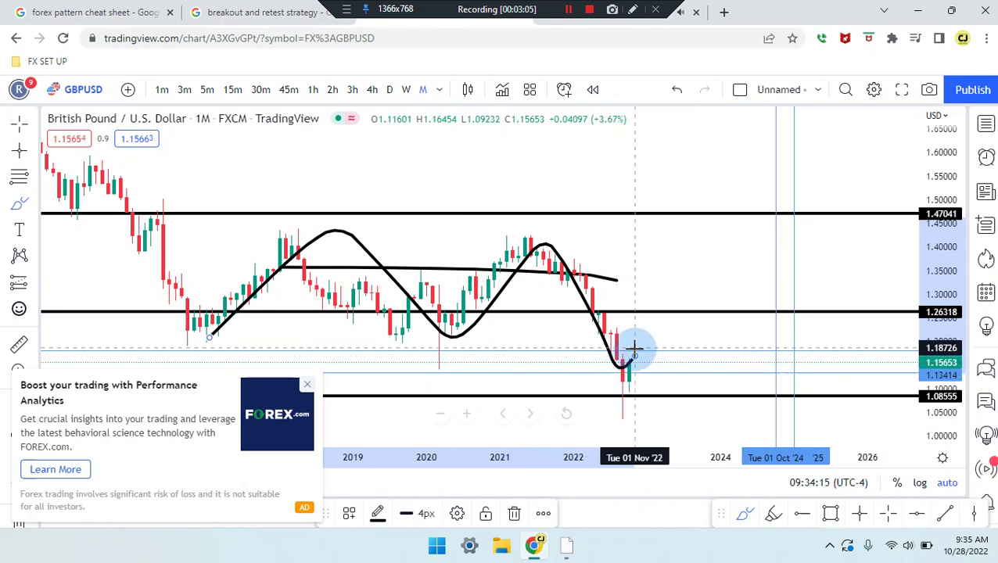
pyautogui.click(672, 425)
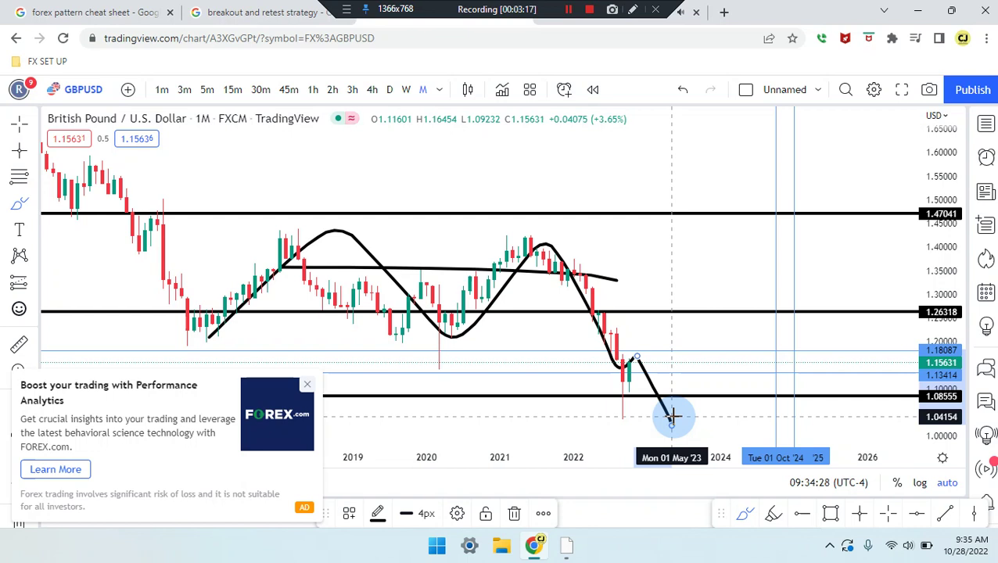
pyautogui.hotkey('ctrl', 'z')
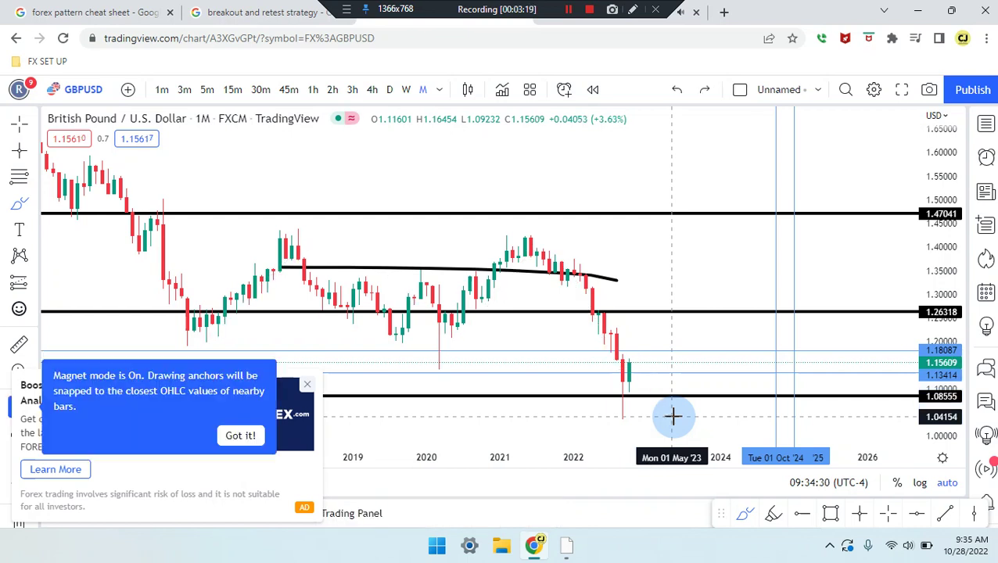
pyautogui.hotkey('ctrl', 'z')
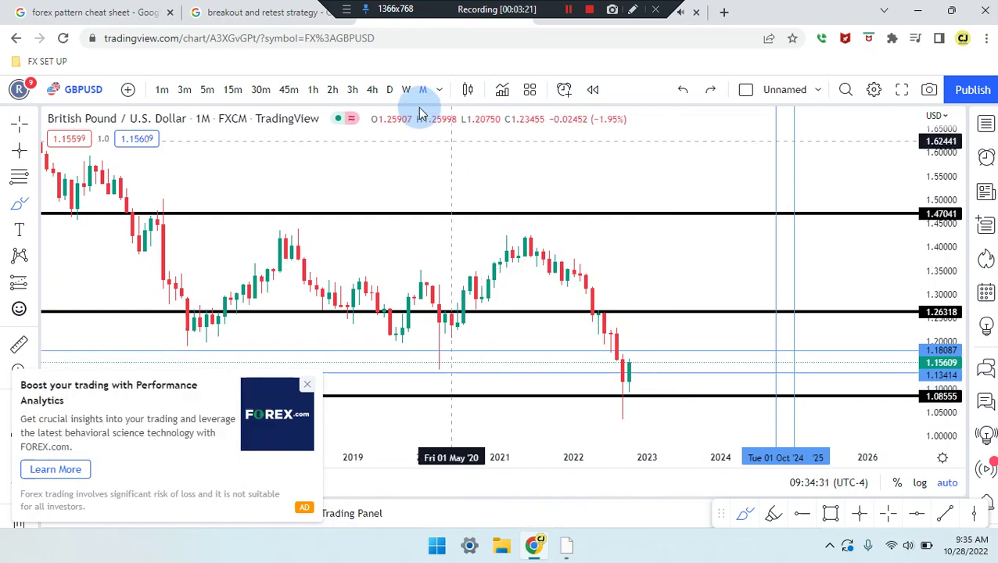
# Switch the GBPUSD chart to the weekly timeframe and bring the latest candles into closer view
pyautogui.click(407, 91)
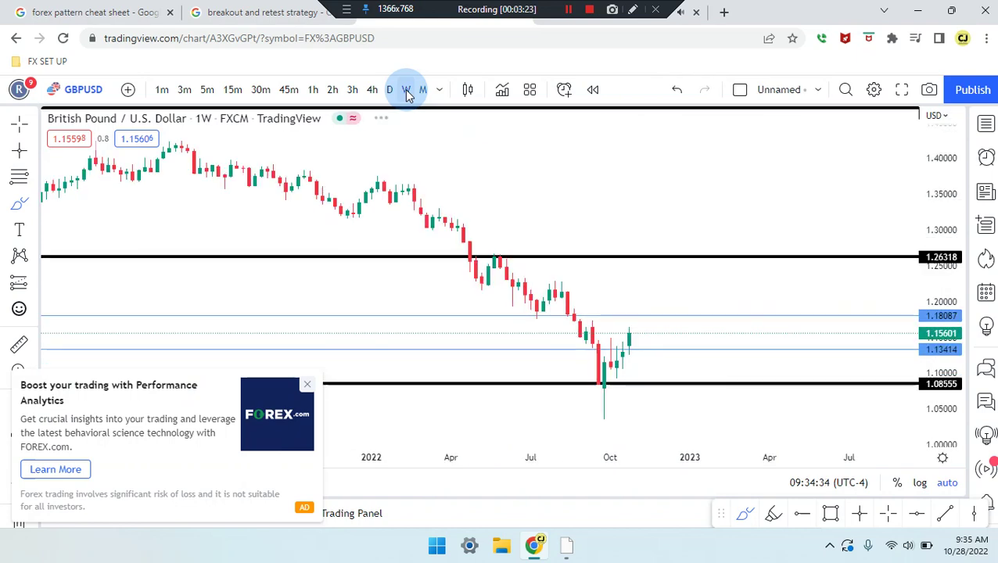
pyautogui.scroll(1, 540, 264)
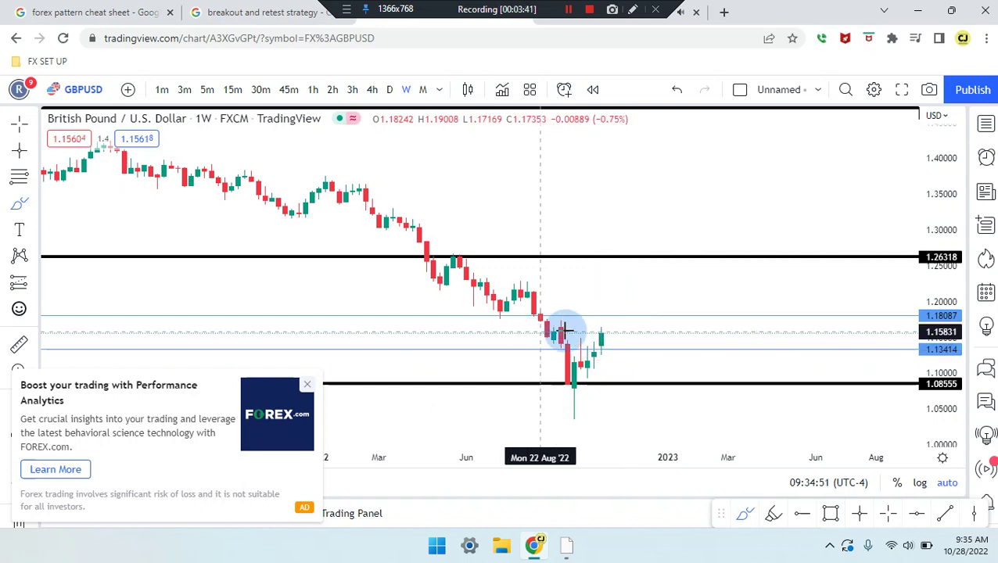
# Brush a short horizontal line at about 1.156 across the latest weekly candles, then sketch price paths above it and undo those paths
pyautogui.click(597, 331)
pyautogui.click(627, 333)
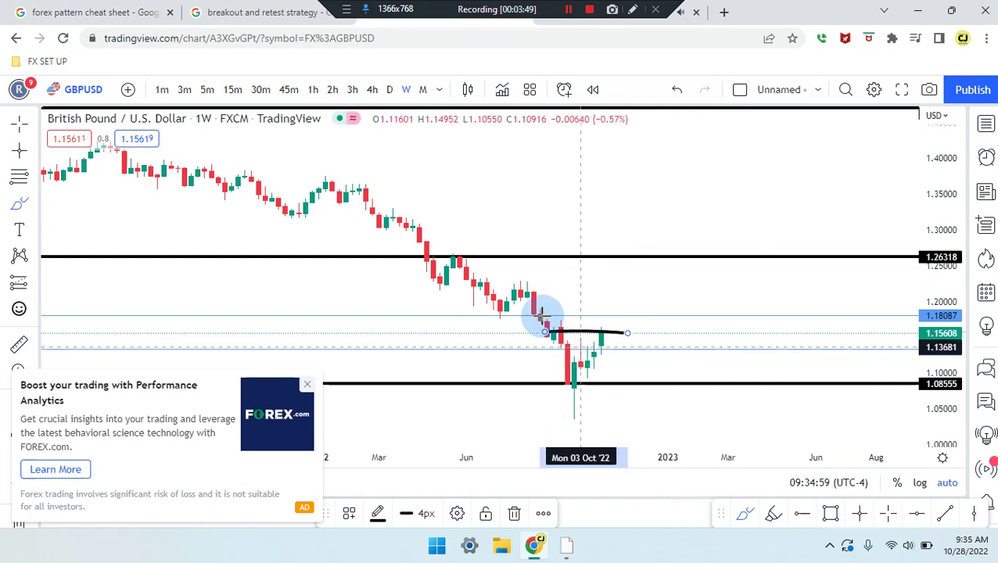
pyautogui.moveTo(529, 303)
pyautogui.mouseDown()
pyautogui.moveTo(569, 347)
pyautogui.moveTo(575, 384)
pyautogui.moveTo(624, 320)
pyautogui.mouseUp()
pyautogui.hotkey('ctrl', 'z')
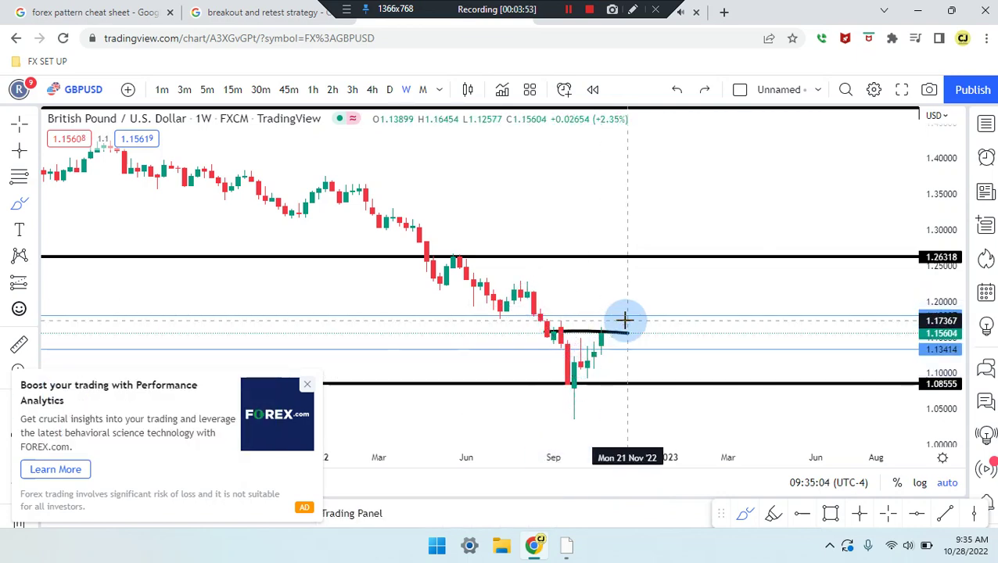
pyautogui.moveTo(551, 314)
pyautogui.mouseDown()
pyautogui.moveTo(577, 364)
pyautogui.moveTo(628, 311)
pyautogui.mouseUp()
pyautogui.moveTo(648, 372); pyautogui.dragTo(657, 395)
pyautogui.hotkey('ctrl', 'z')
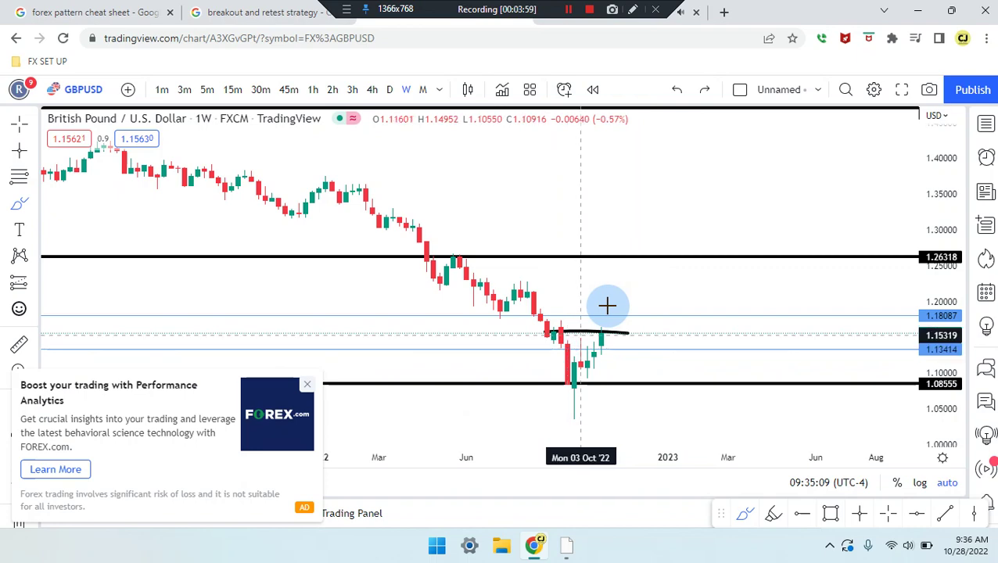
# Sketch a stepped price path from the September 2022 low up through the brushed line to about 1.21, and undo it
pyautogui.scroll(2, 596, 339)
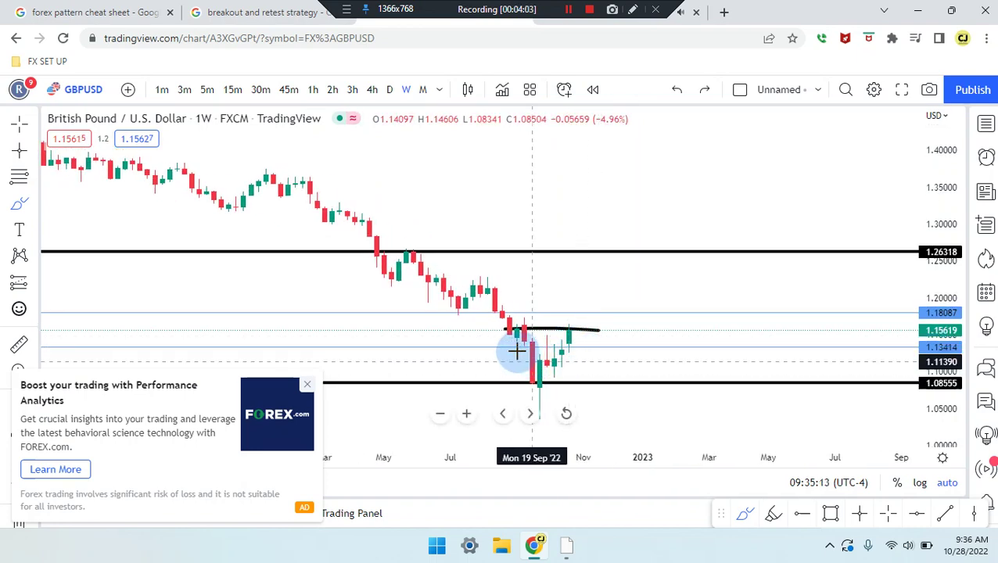
pyautogui.moveTo(517, 352)
pyautogui.mouseDown()
pyautogui.moveTo(539, 389)
pyautogui.moveTo(555, 344)
pyautogui.moveTo(561, 356)
pyautogui.moveTo(569, 314)
pyautogui.moveTo(585, 326)
pyautogui.moveTo(613, 291)
pyautogui.mouseUp()
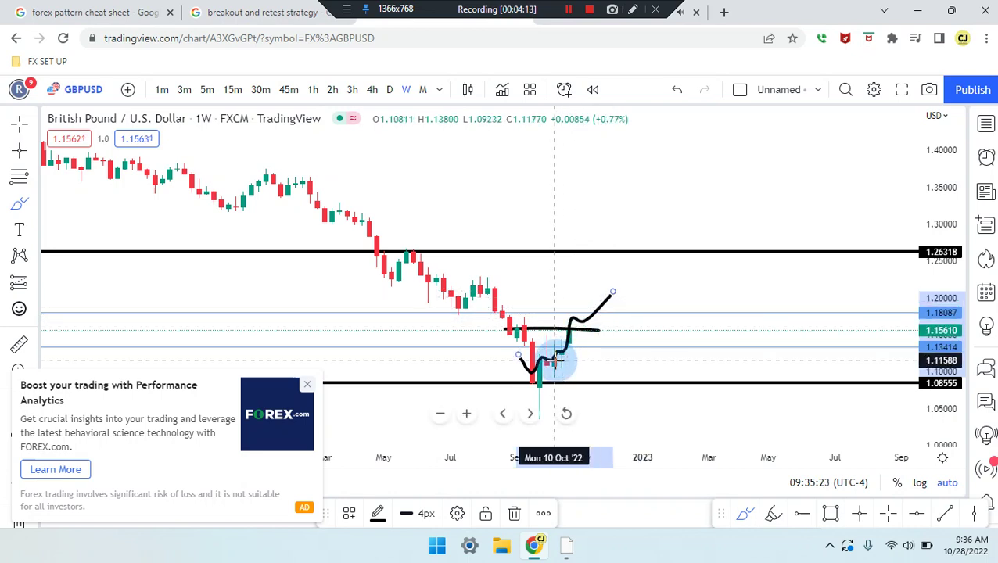
pyautogui.hotkey('ctrl', 'z')
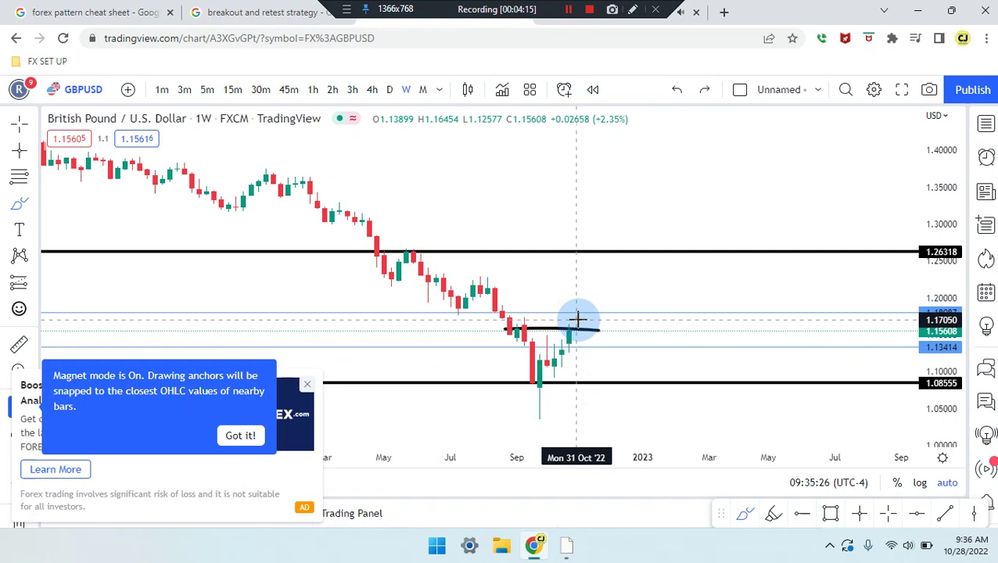
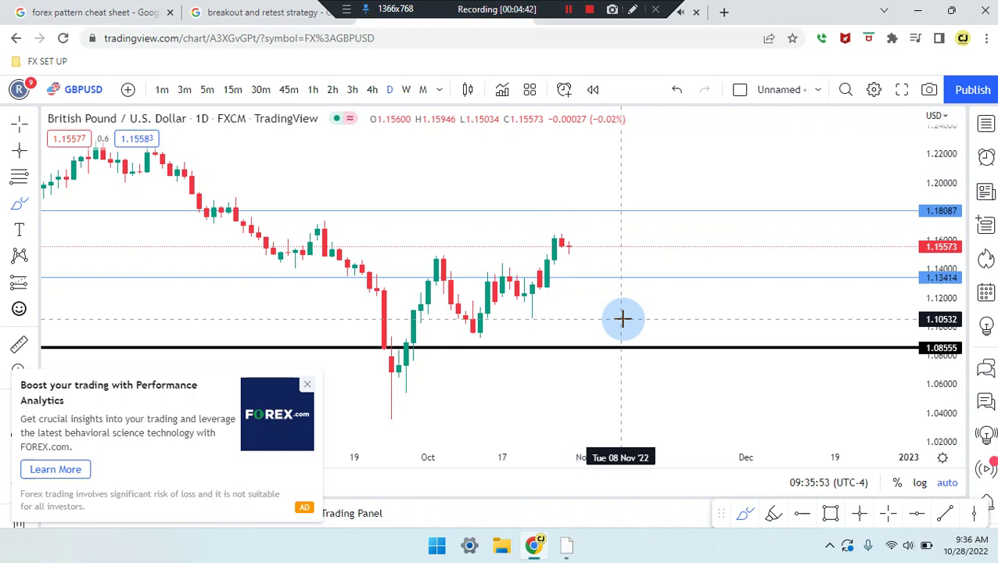
# Sketch a rising support line, swing path and neckline near 1.15 on the daily candles with a projected rise to about 1.18, undoing all but the support line
pyautogui.click(438, 376)
pyautogui.click(628, 245)
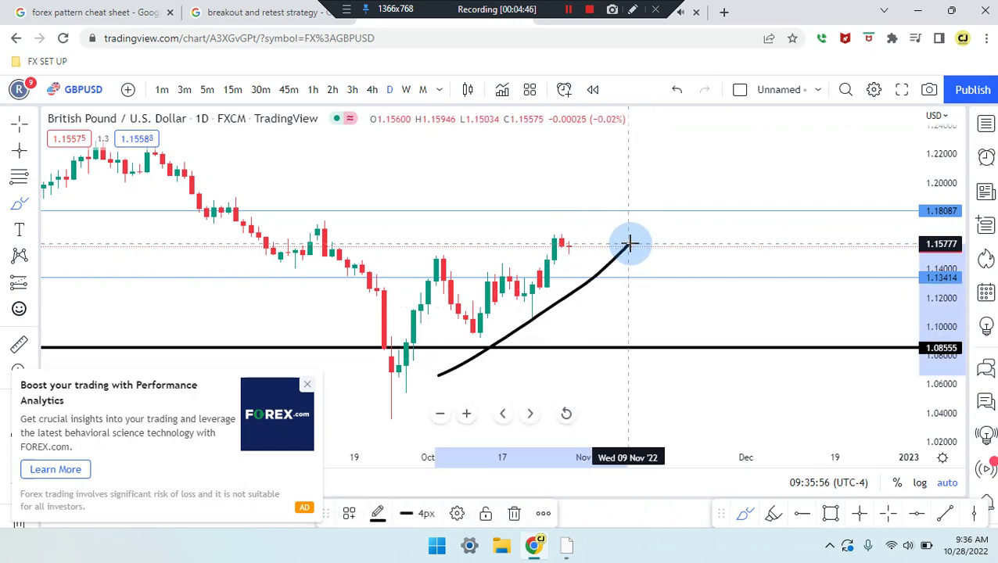
pyautogui.moveTo(368, 290)
pyautogui.mouseDown()
pyautogui.moveTo(403, 366)
pyautogui.moveTo(436, 270)
pyautogui.moveTo(462, 318)
pyautogui.moveTo(486, 265)
pyautogui.moveTo(522, 299)
pyautogui.mouseUp()
pyautogui.moveTo(546, 249)
pyautogui.mouseDown()
pyautogui.moveTo(551, 238)
pyautogui.moveTo(569, 250)
pyautogui.mouseUp()
pyautogui.moveTo(463, 252); pyautogui.dragTo(605, 255)
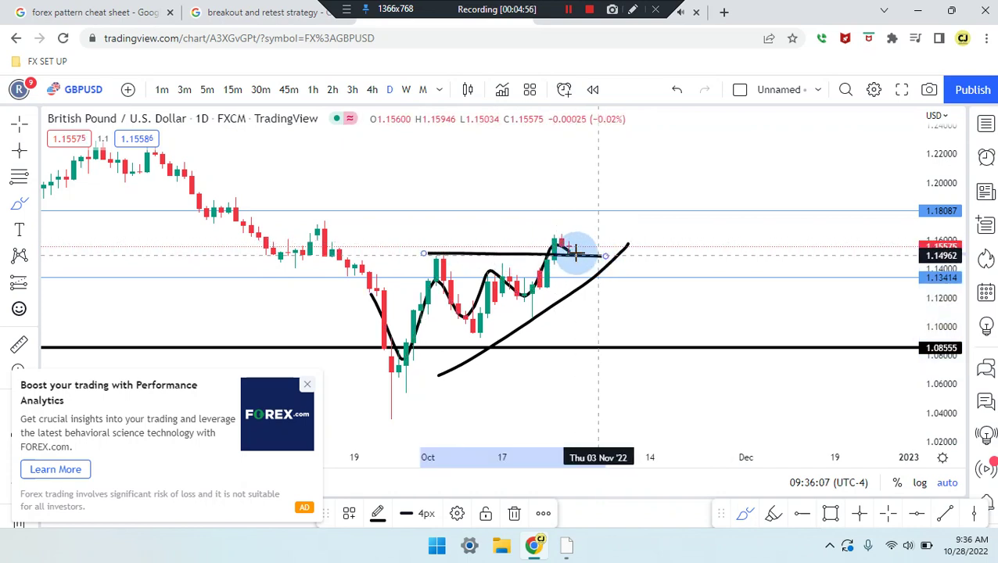
pyautogui.moveTo(618, 210); pyautogui.dragTo(569, 248)
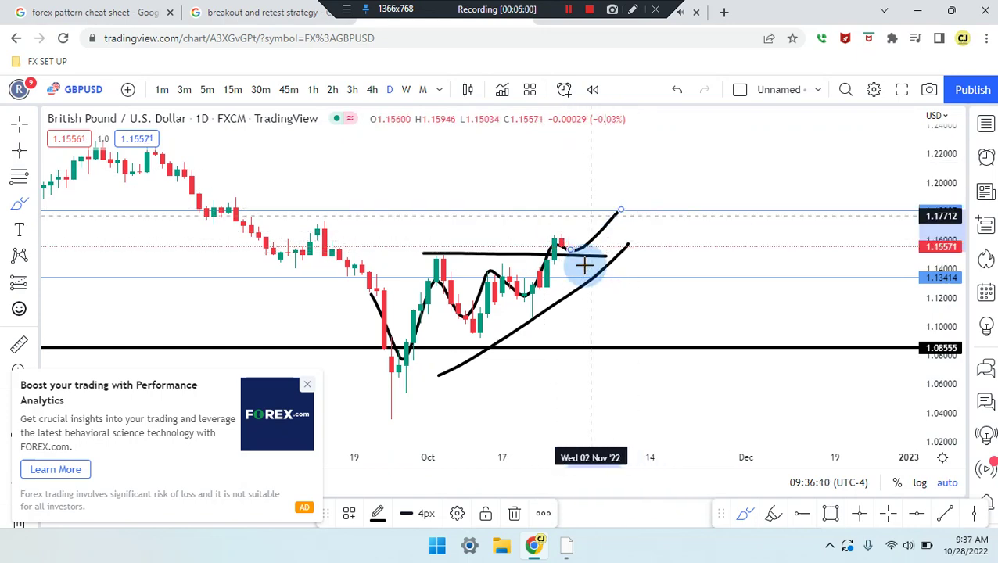
pyautogui.click(665, 205)
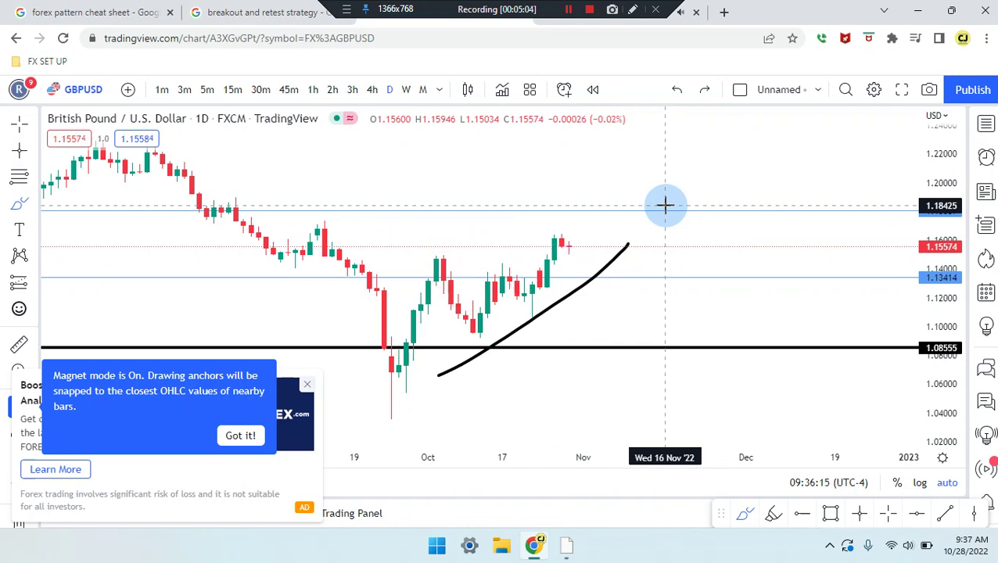
# Sketch a horizontal line at about 1.15, the recent swings, a circle around the latest candles and a projected drop to about 1.09, and undo them
pyautogui.click(584, 255)
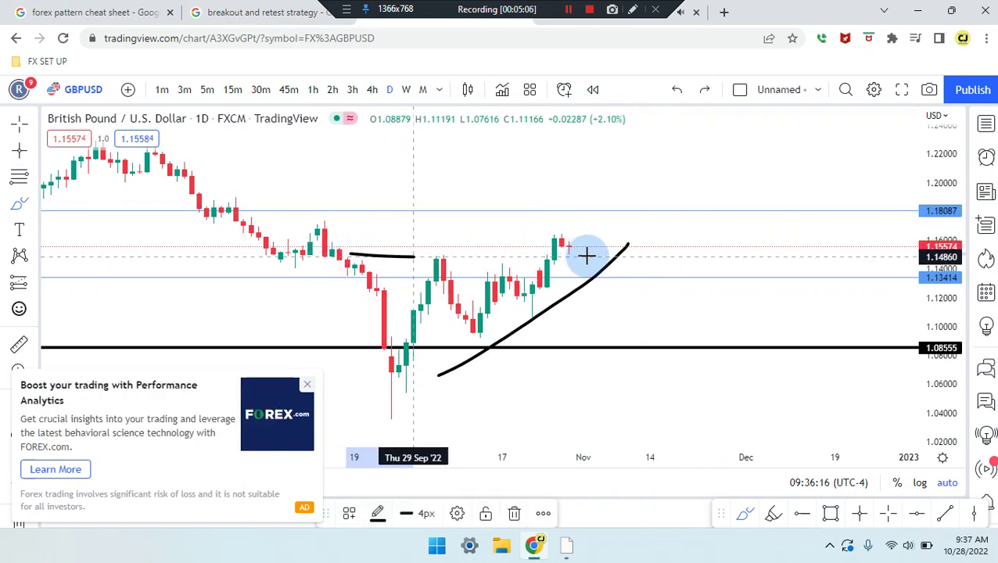
pyautogui.click(345, 254)
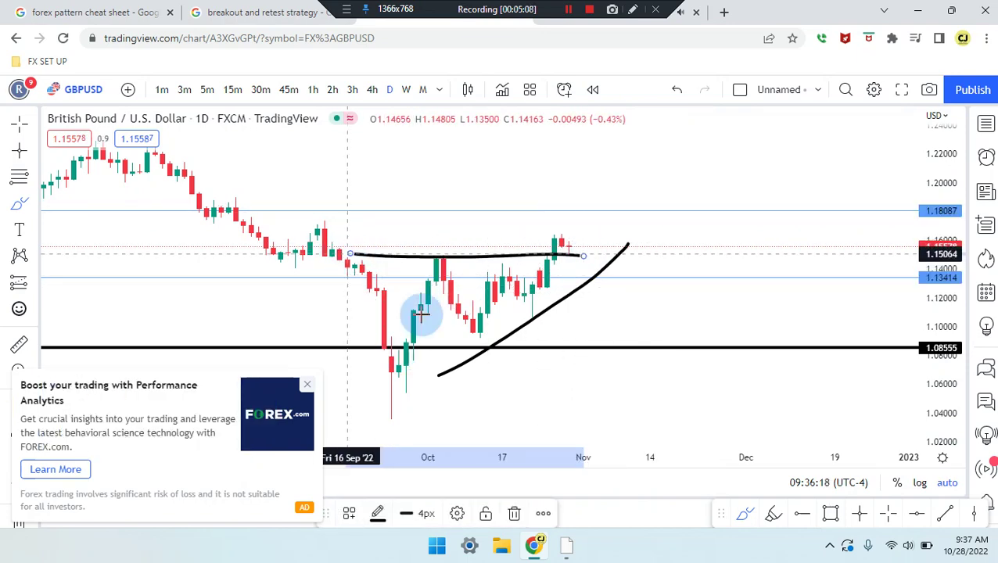
pyautogui.click(398, 356)
pyautogui.click(430, 269)
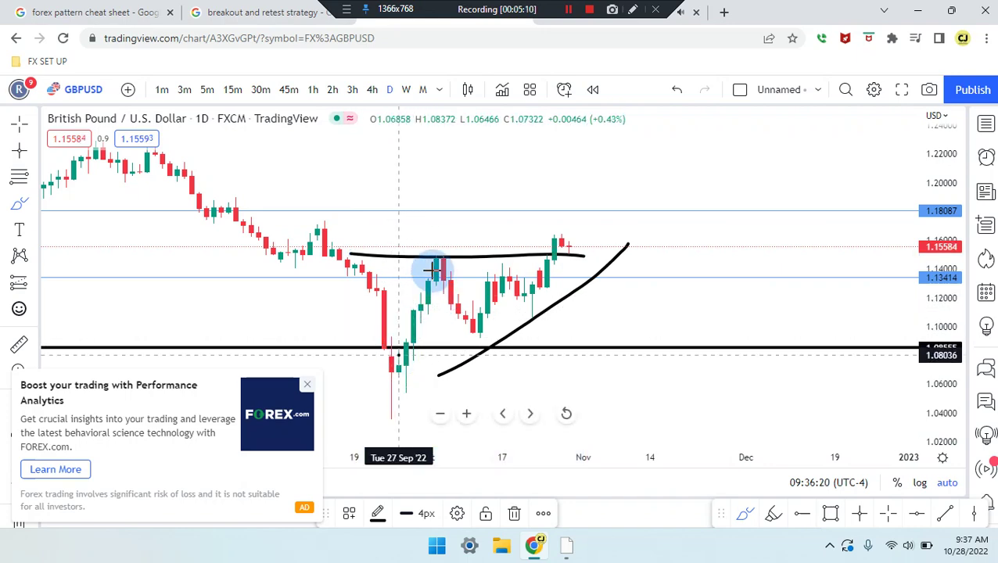
pyautogui.click(494, 305)
pyautogui.moveTo(533, 264)
pyautogui.mouseDown()
pyautogui.moveTo(542, 239)
pyautogui.moveTo(583, 225)
pyautogui.moveTo(575, 264)
pyautogui.moveTo(535, 248)
pyautogui.moveTo(572, 235)
pyautogui.moveTo(562, 251)
pyautogui.moveTo(606, 339)
pyautogui.mouseUp()
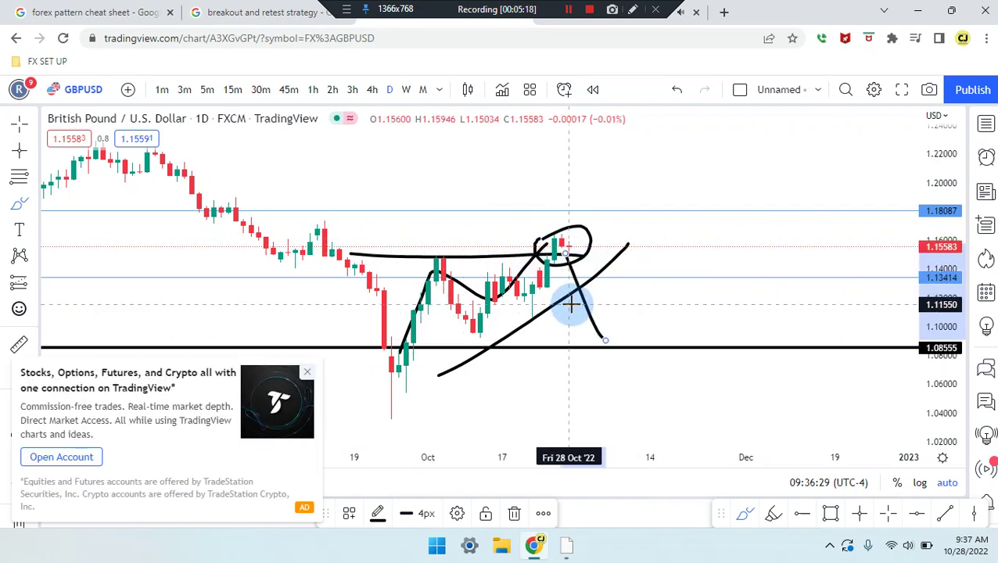
pyautogui.hotkey('ctrl', 'z')
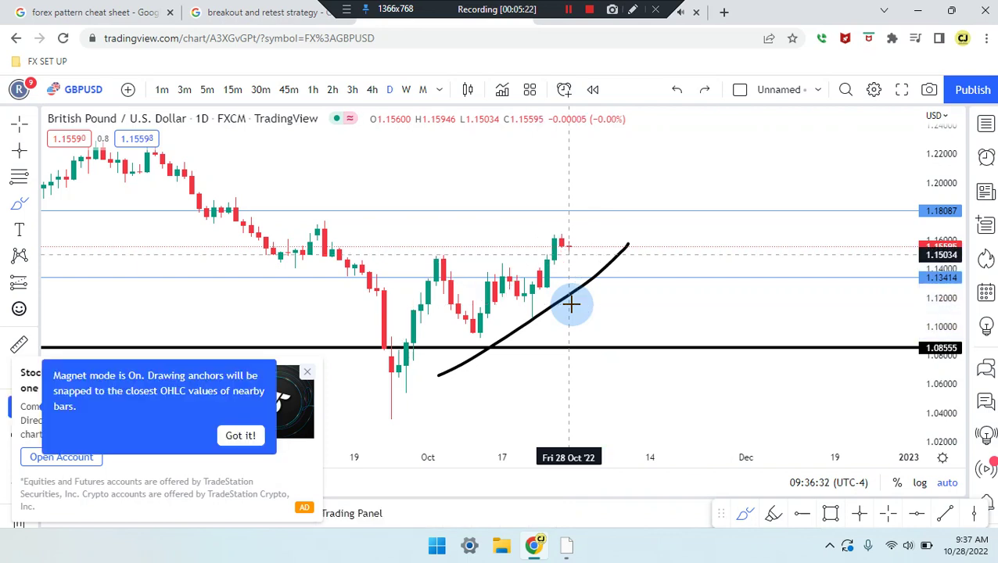
# Replace the brushed support line with a trend line rising from about 1.0651 to 1.1659, and draw a near-horizontal one from about 1.1593 to 1.1578
pyautogui.click(944, 515)
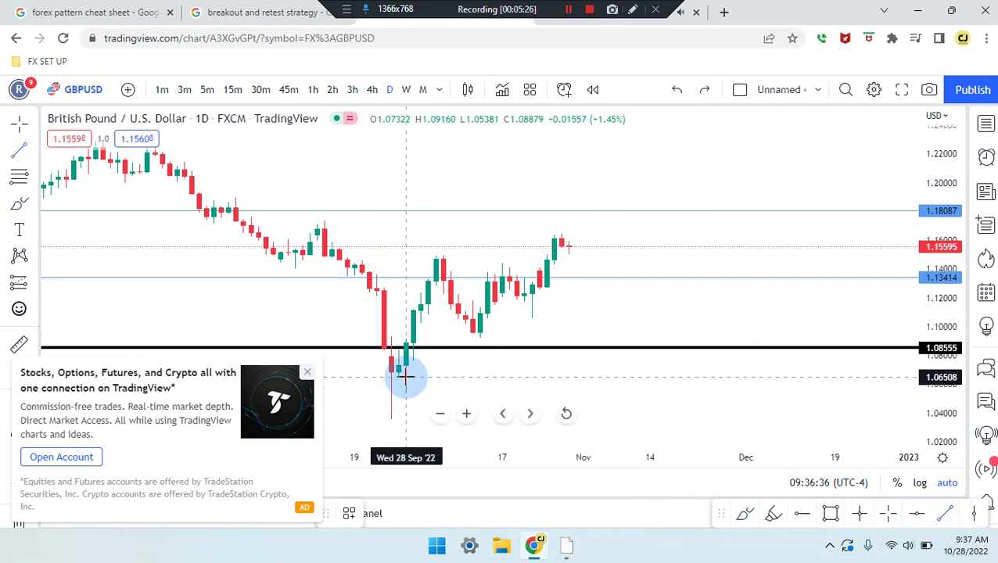
pyautogui.moveTo(532, 311); pyautogui.dragTo(652, 233)
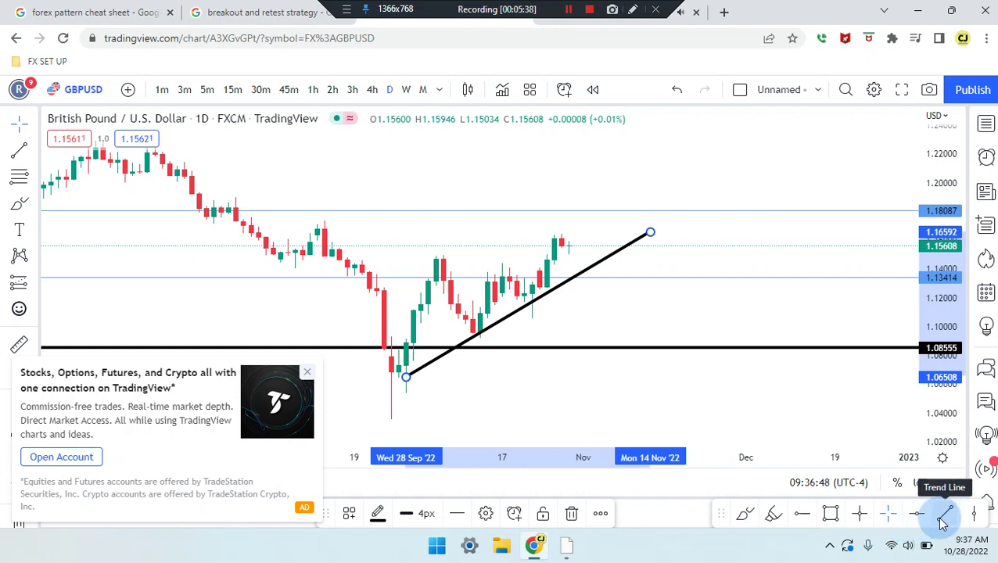
pyautogui.click(410, 232)
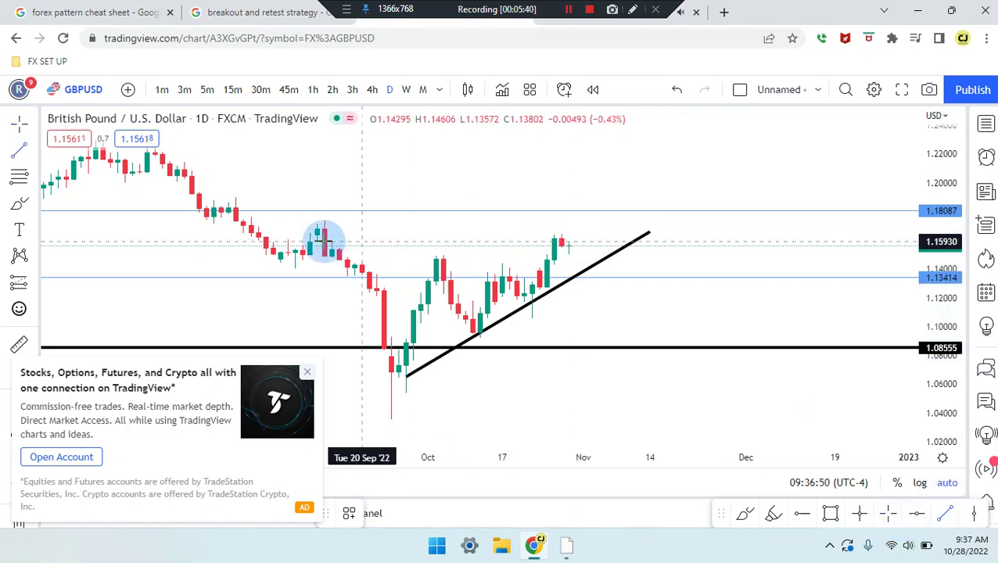
pyautogui.moveTo(325, 242); pyautogui.dragTo(621, 244)
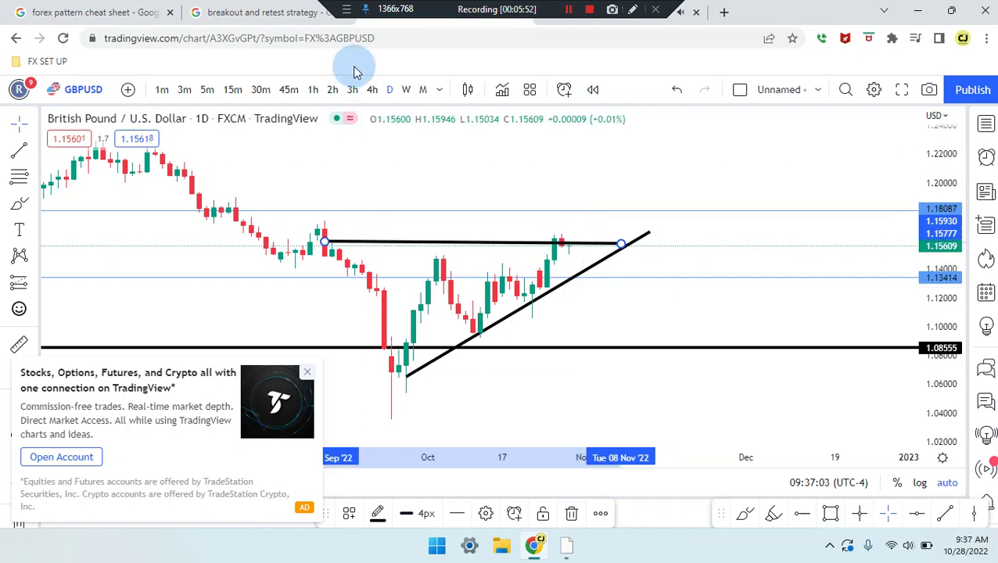
# Switch the GBPUSD chart to the 4-hour timeframe and fit the latest candles between the 1.18087 and 1.13414 levels
pyautogui.click(373, 92)
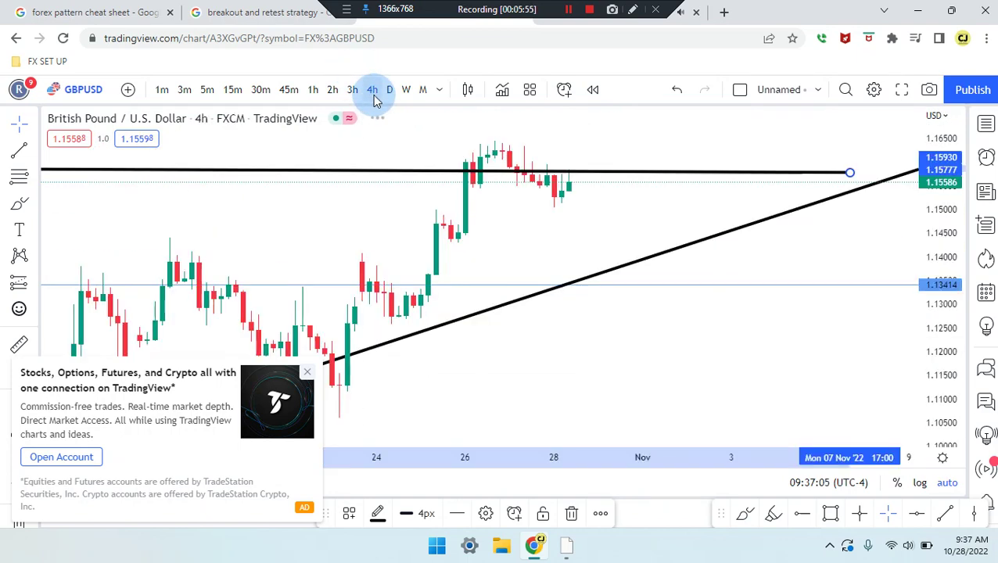
pyautogui.scroll(2, 503, 213)
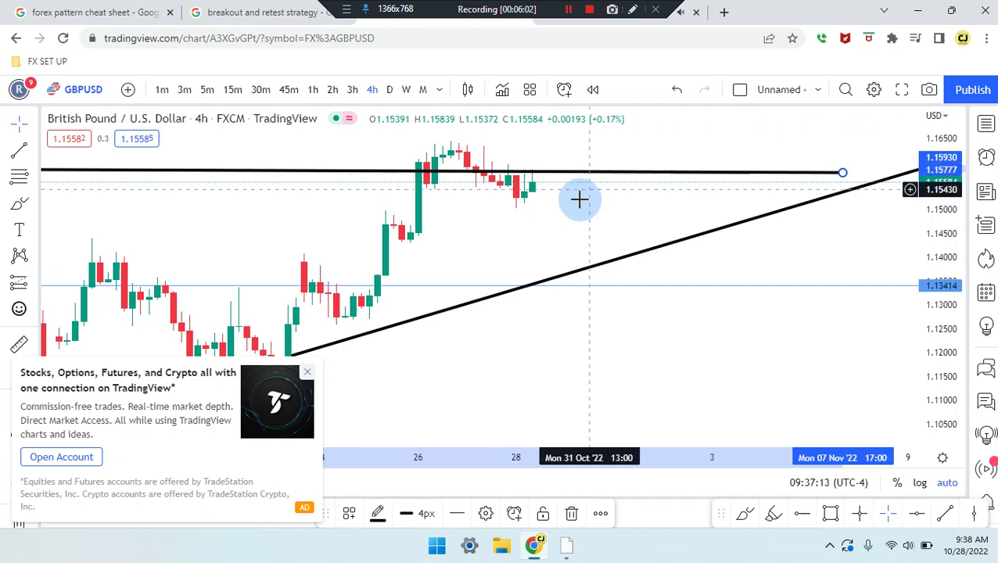
pyautogui.scroll(-5, 579, 200)
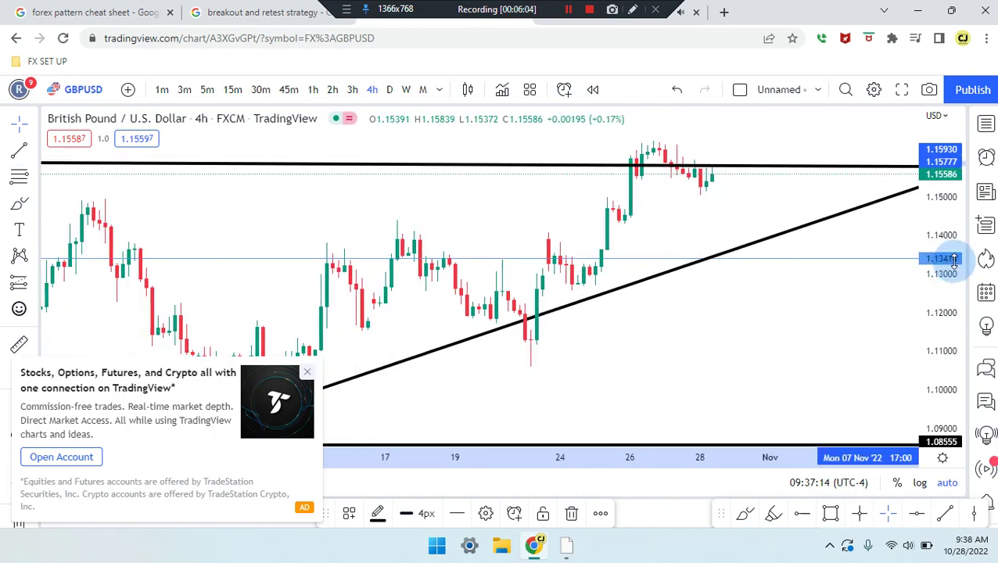
pyautogui.moveTo(954, 284); pyautogui.dragTo(835, 281)
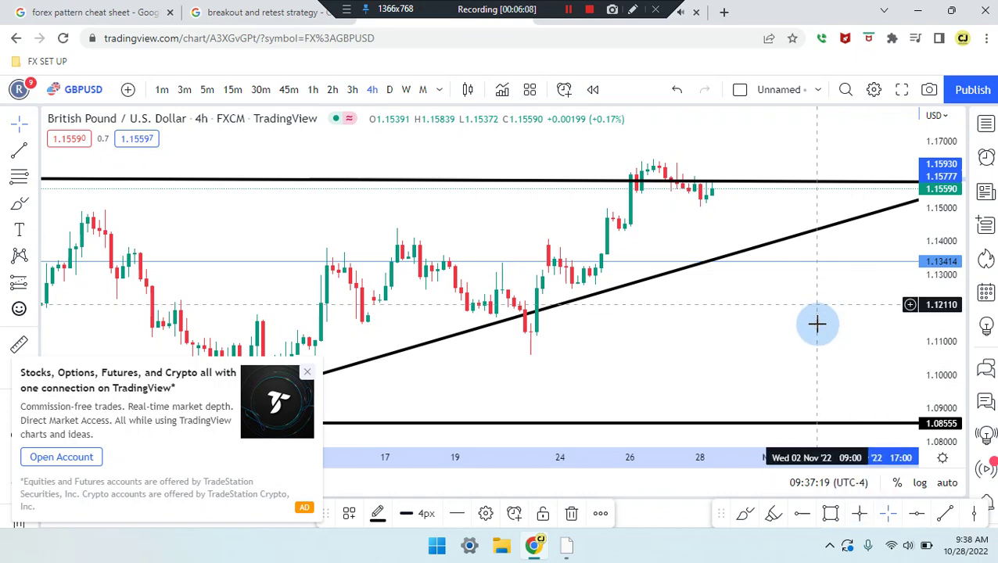
pyautogui.moveTo(817, 325); pyautogui.dragTo(806, 427)
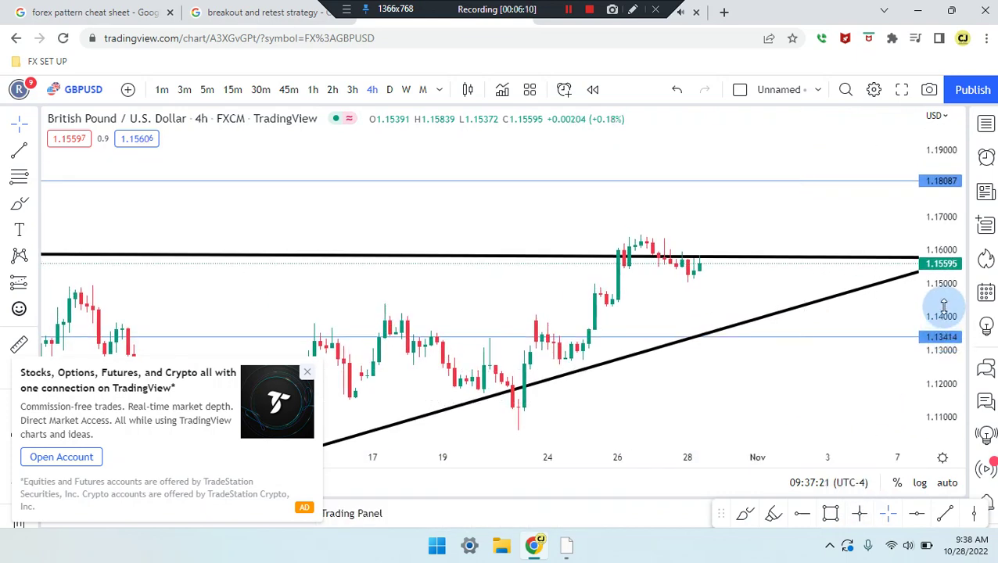
pyautogui.rightClick(945, 297)
pyautogui.click(807, 361)
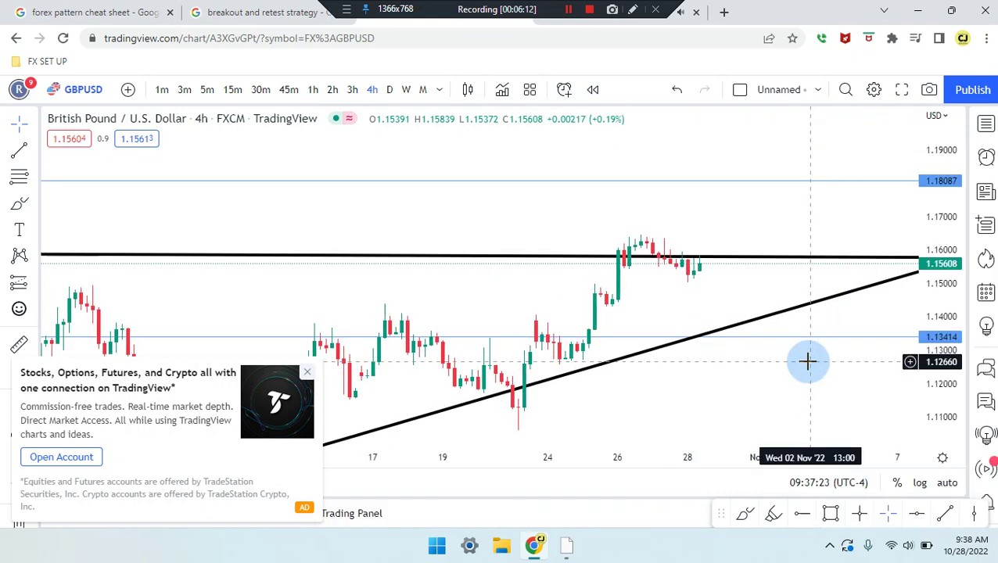
# Highlight the price areas near 1.18, 1.16 and 1.134 around the latest 4-hour candles, and undo the highlighter strokes
pyautogui.click(773, 514)
pyautogui.moveTo(601, 189); pyautogui.dragTo(689, 190)
pyautogui.moveTo(630, 250); pyautogui.dragTo(706, 247)
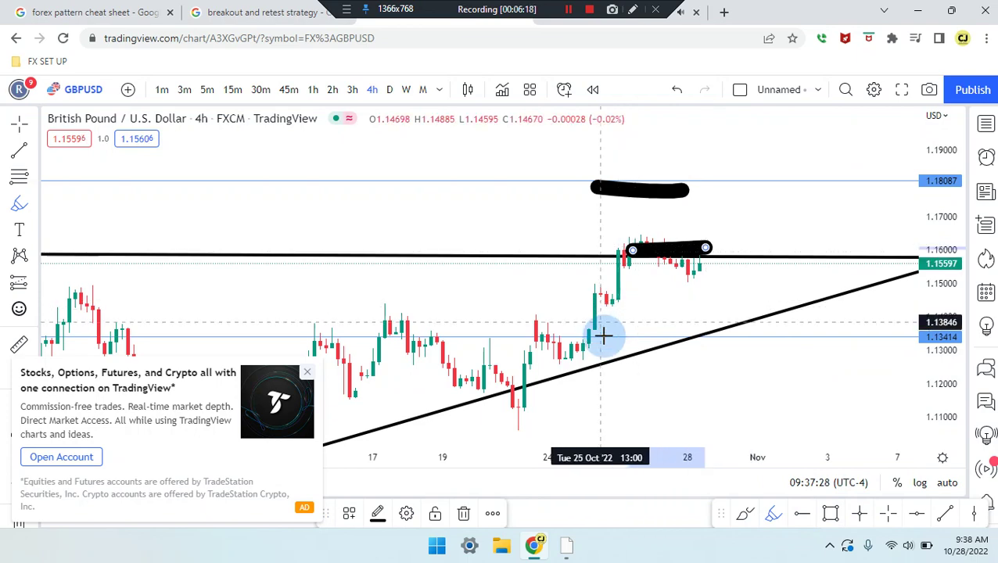
pyautogui.moveTo(612, 337); pyautogui.dragTo(705, 338)
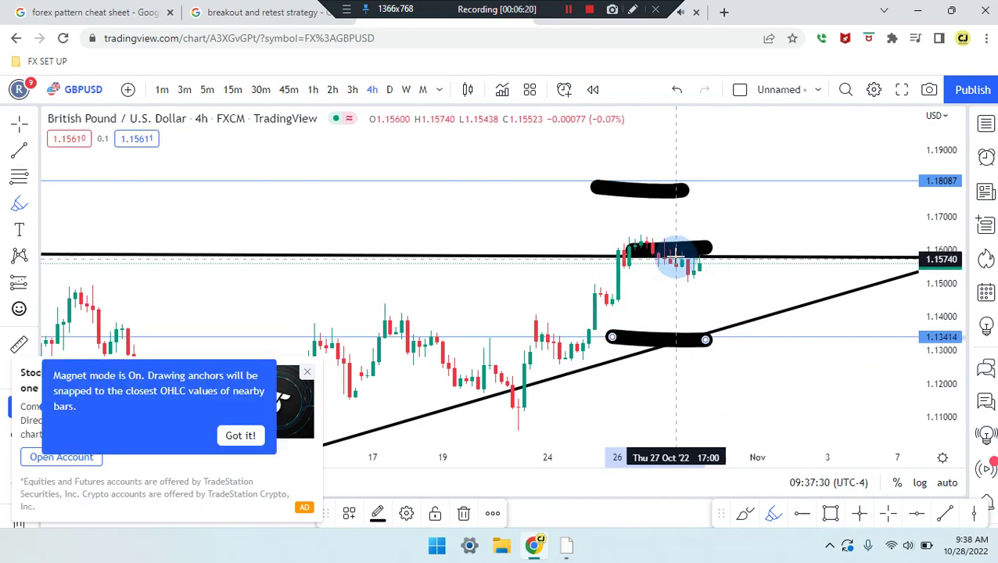
pyautogui.hotkey('ctrl', 'z')
pyautogui.hotkey('ctrl', 'z')
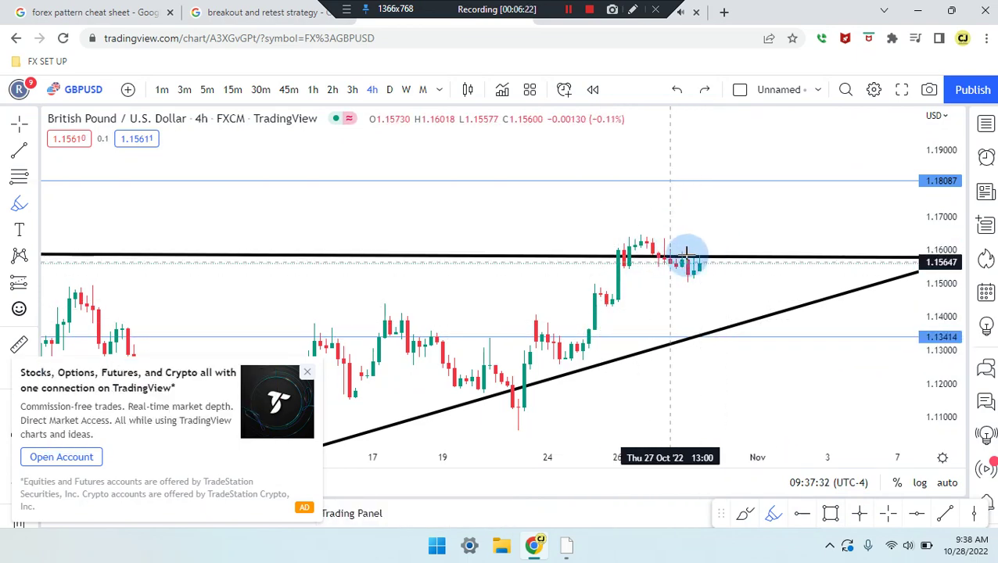
# Draw a rectangle zone around the latest 4-hour candles from 25 to 31 October 2022, spanning about 1.164 down to 1.153
pyautogui.click(828, 512)
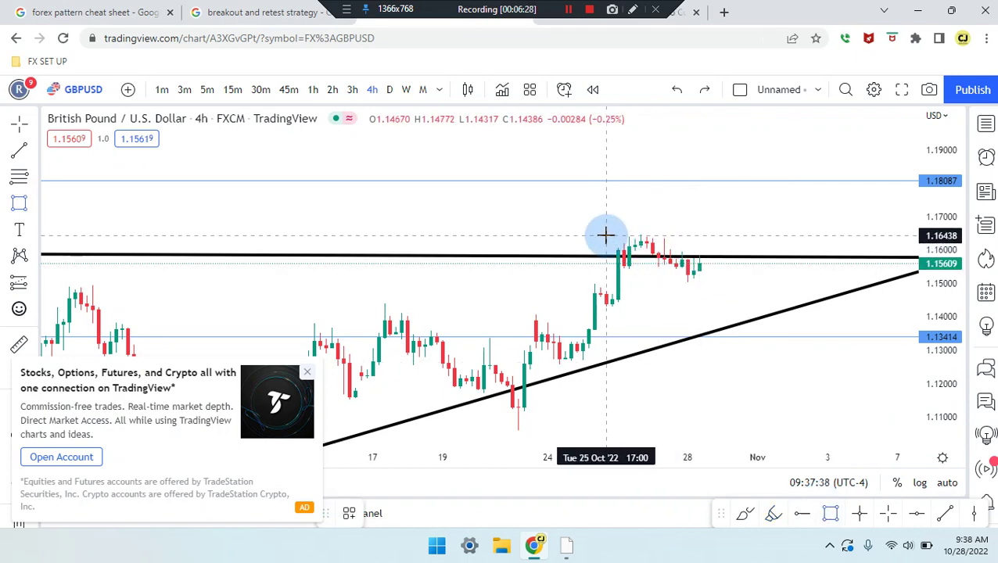
pyautogui.moveTo(606, 235); pyautogui.dragTo(741, 267)
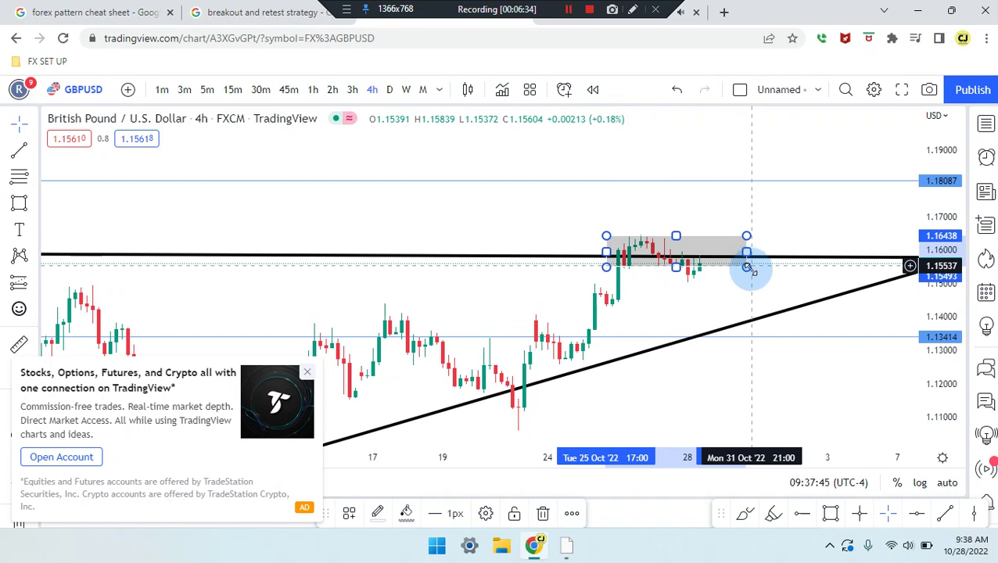
pyautogui.moveTo(747, 267); pyautogui.dragTo(751, 270)
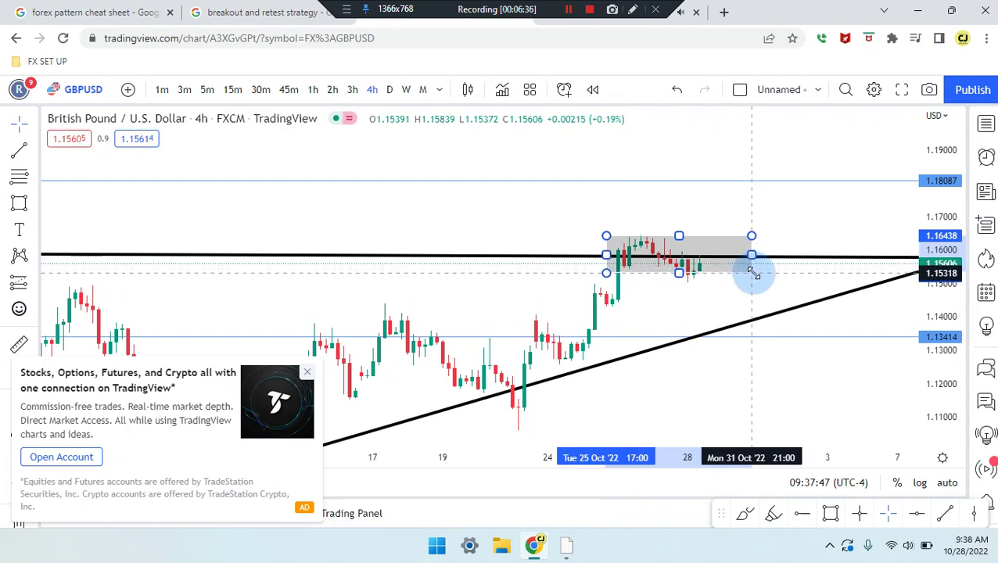
pyautogui.click(796, 423)
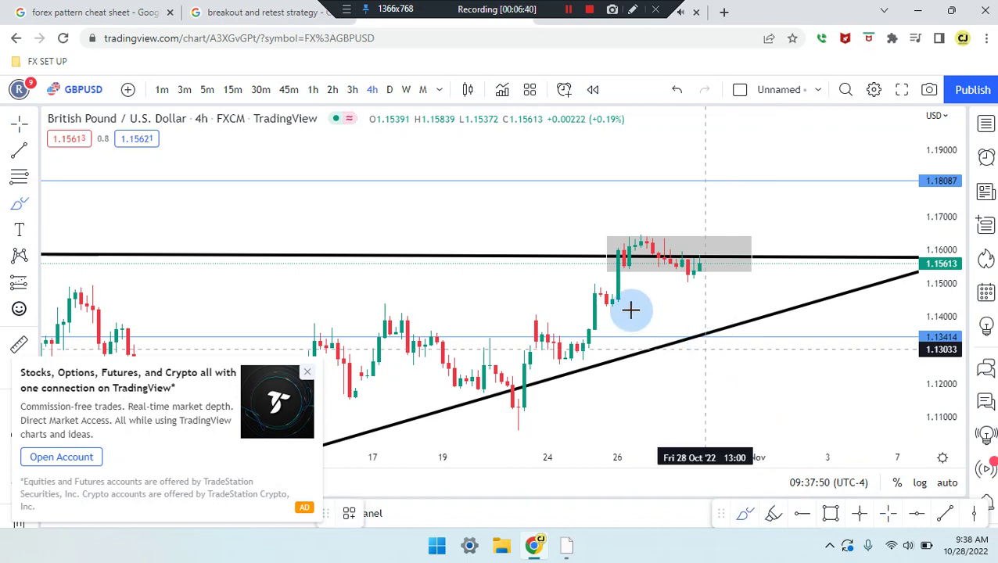
# Sketch a breakout-and-retest path through the rectangle zone with a projected rise to about 1.174, and undo it
pyautogui.moveTo(612, 305)
pyautogui.mouseDown()
pyautogui.moveTo(688, 267)
pyautogui.moveTo(735, 202)
pyautogui.mouseUp()
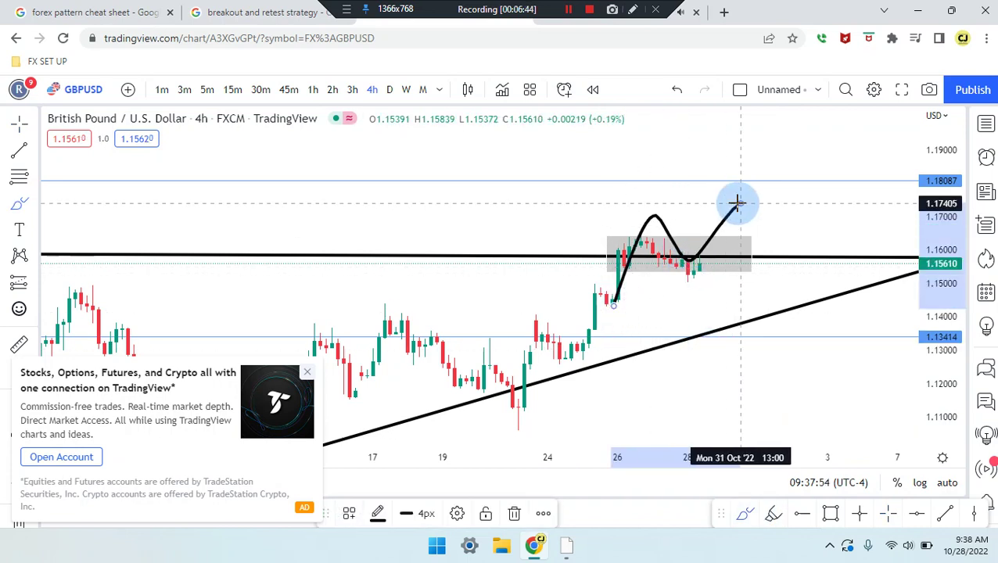
pyautogui.hotkey('ctrl', 'z')
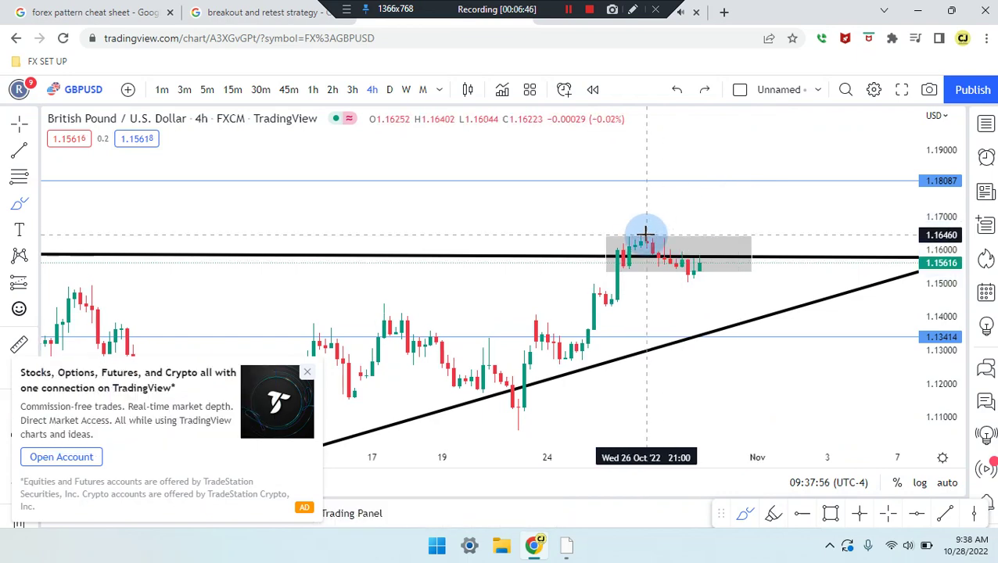
# Sketch a resistance line along the 4-hour highs and a price path falling to about 1.145, and undo all the brush strokes
pyautogui.scroll(1, 617, 233)
pyautogui.moveTo(568, 235)
pyautogui.mouseDown()
pyautogui.moveTo(640, 235)
pyautogui.moveTo(576, 277)
pyautogui.moveTo(615, 245)
pyautogui.moveTo(626, 260)
pyautogui.mouseUp()
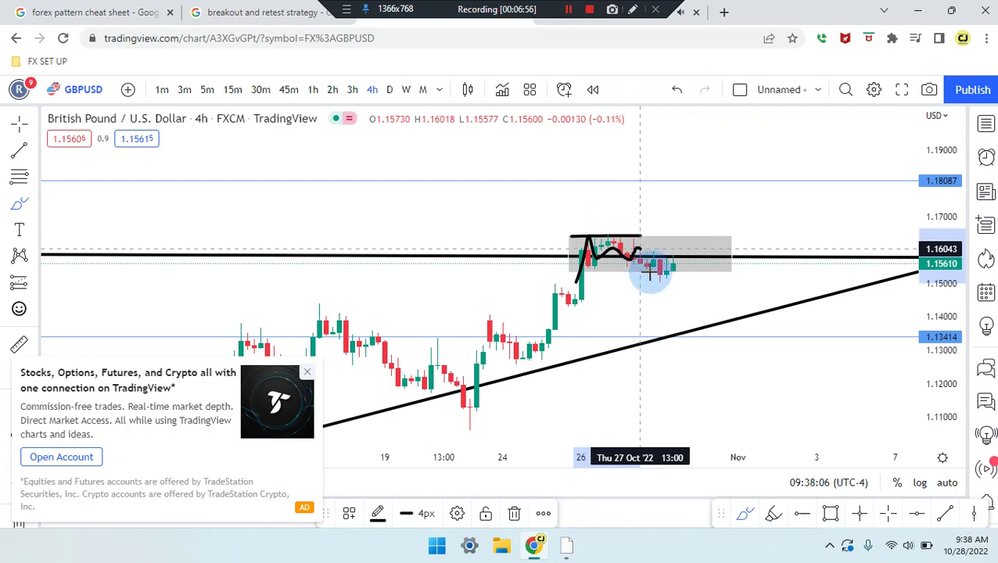
pyautogui.moveTo(649, 272)
pyautogui.mouseDown()
pyautogui.moveTo(652, 248)
pyautogui.moveTo(700, 299)
pyautogui.mouseUp()
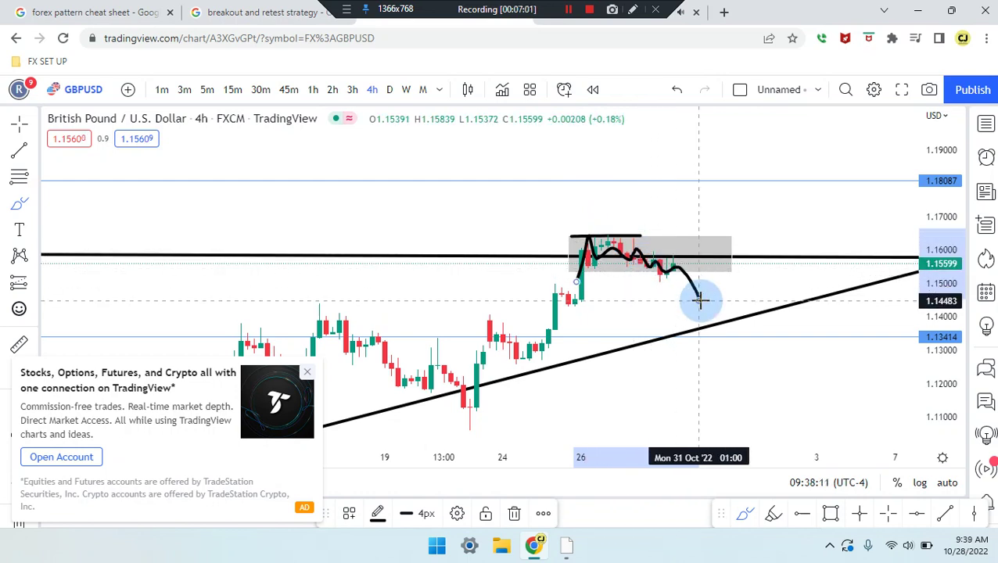
pyautogui.hotkey('ctrl', 'z')
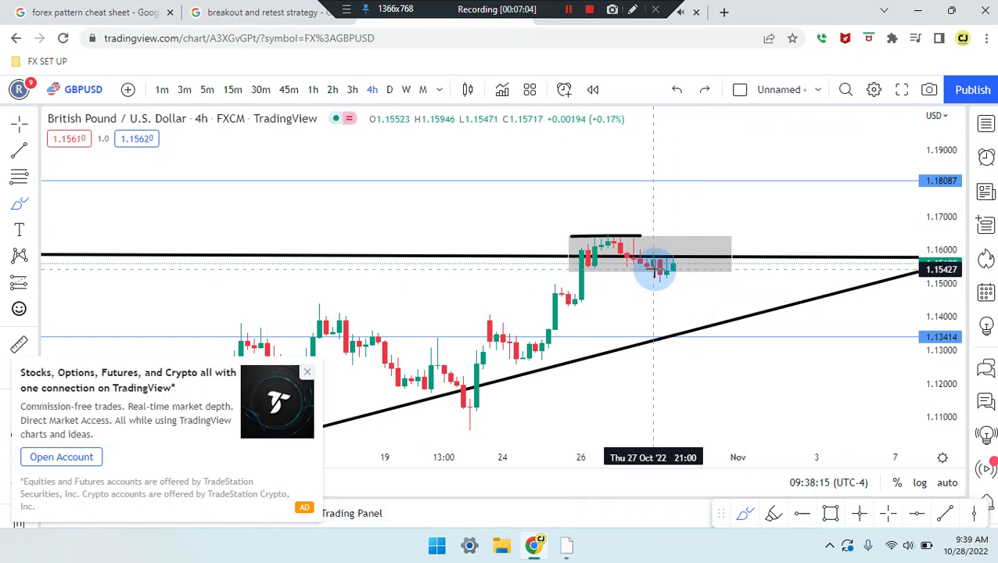
pyautogui.hotkey('ctrl', 'z')
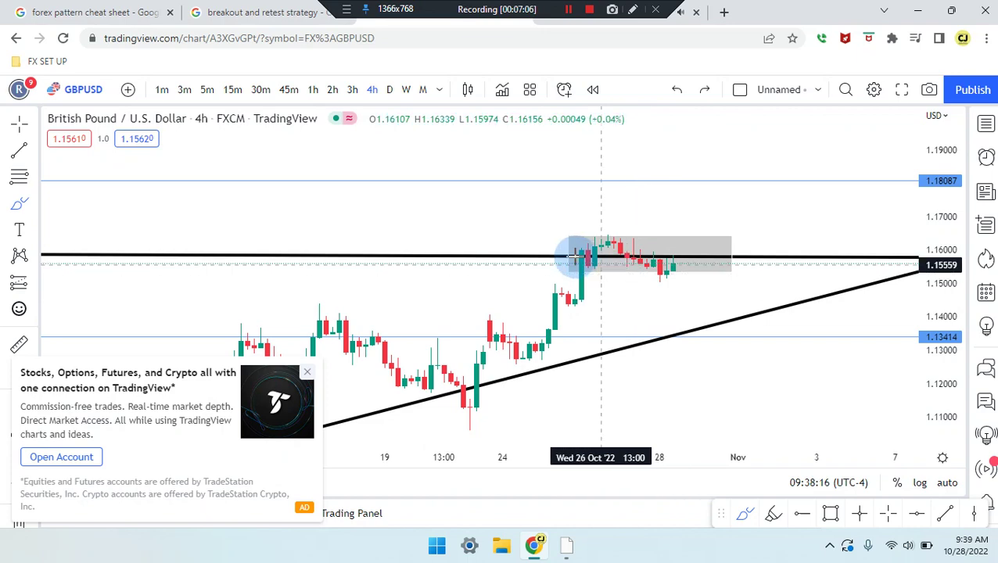
pyautogui.moveTo(583, 258); pyautogui.dragTo(751, 265)
pyautogui.hotkey('ctrl', 'z')
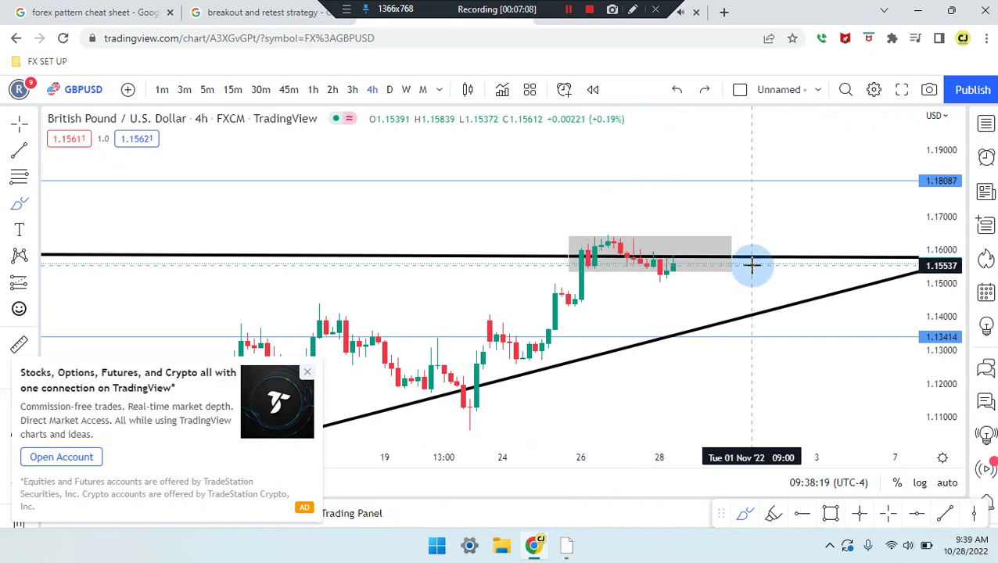
# Switch the chart to the 3-hour timeframe and brush a resistance line along the 26 to 27 October highs at about 1.163
pyautogui.scroll(3, 751, 265)
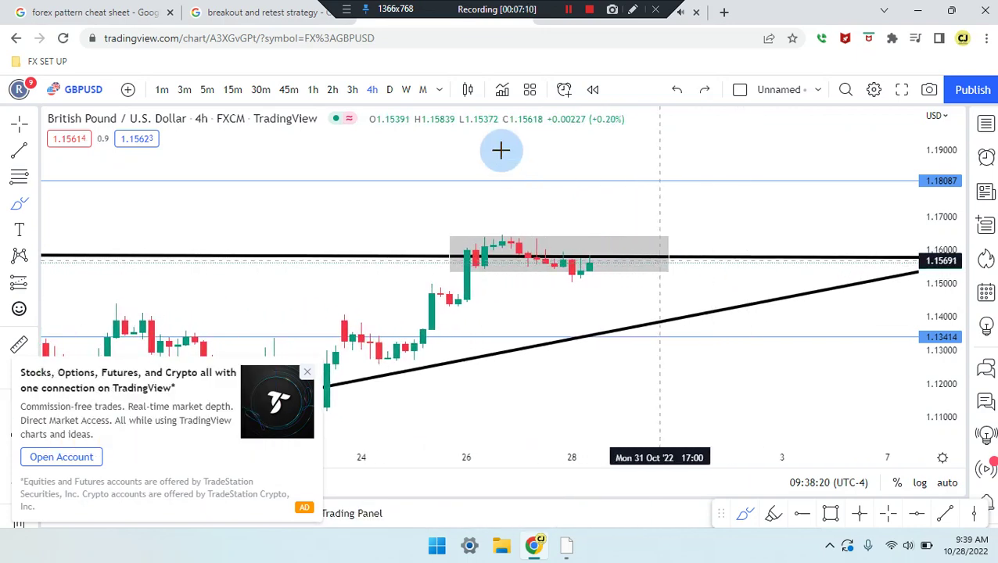
pyautogui.click(354, 90)
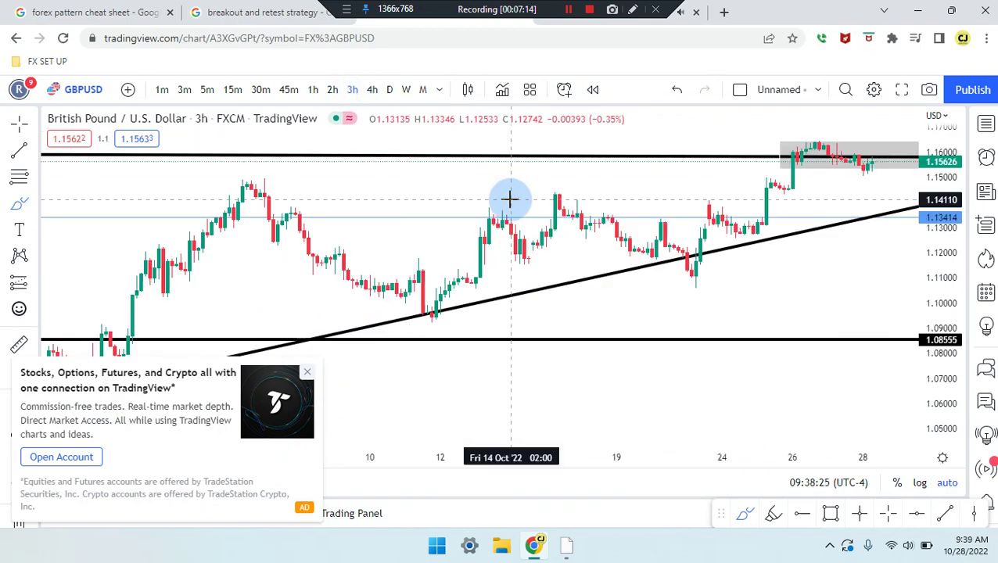
pyautogui.scroll(5, 509, 200)
pyautogui.scroll(3, 509, 201)
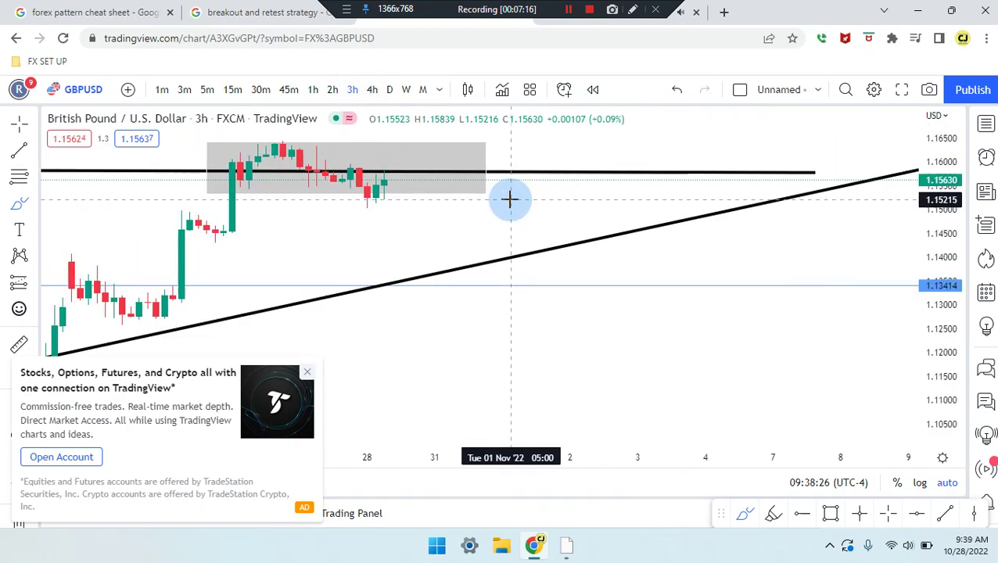
pyautogui.hscroll(-5, 510, 200)
pyautogui.scroll(3, 509, 200)
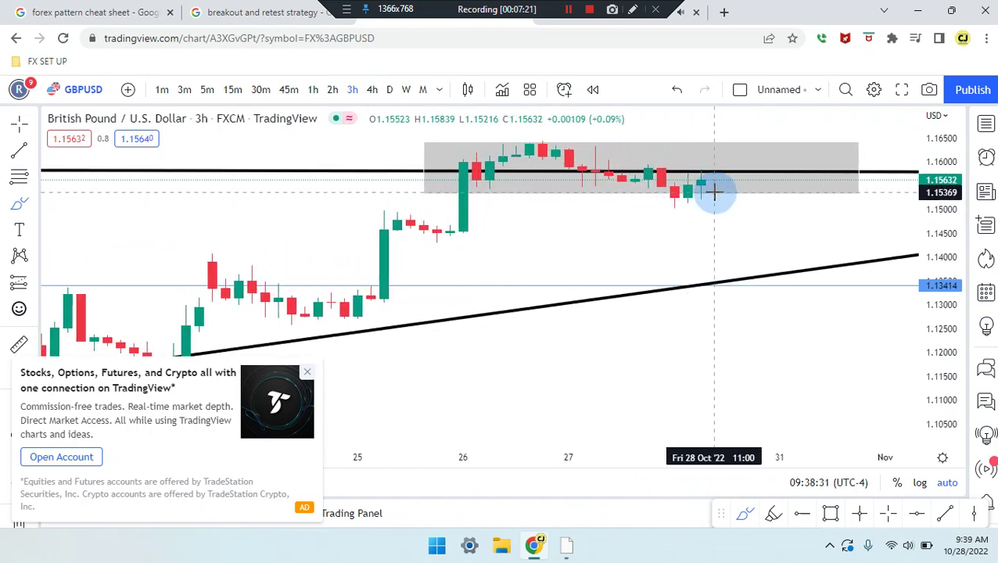
pyautogui.moveTo(467, 153); pyautogui.dragTo(491, 153)
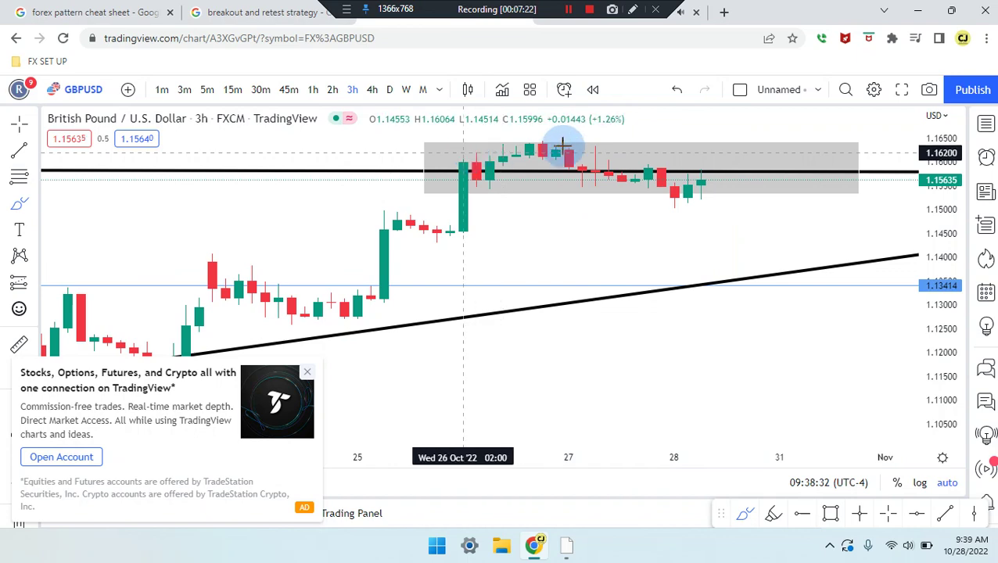
pyautogui.moveTo(617, 146); pyautogui.dragTo(613, 145)
# Sketch the 3-hour price swings through the grey zone with a projected drop to about 1.149, and undo only the swing strokes
pyautogui.moveTo(434, 216); pyautogui.dragTo(470, 139)
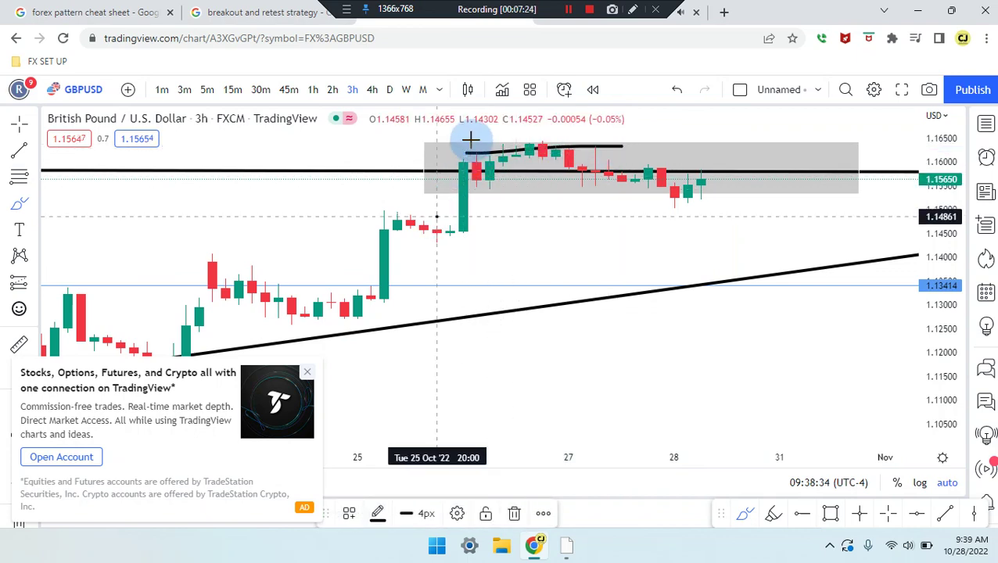
pyautogui.moveTo(493, 184)
pyautogui.mouseDown()
pyautogui.moveTo(559, 160)
pyautogui.moveTo(583, 172)
pyautogui.moveTo(608, 161)
pyautogui.mouseUp()
pyautogui.moveTo(640, 196); pyautogui.dragTo(634, 195)
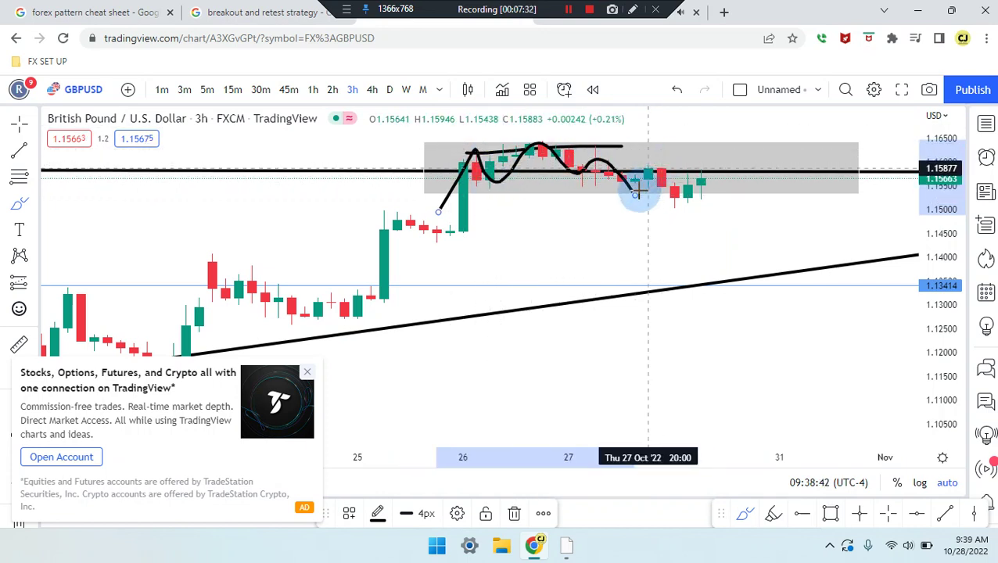
pyautogui.moveTo(649, 172)
pyautogui.mouseDown()
pyautogui.moveTo(680, 200)
pyautogui.moveTo(713, 181)
pyautogui.mouseUp()
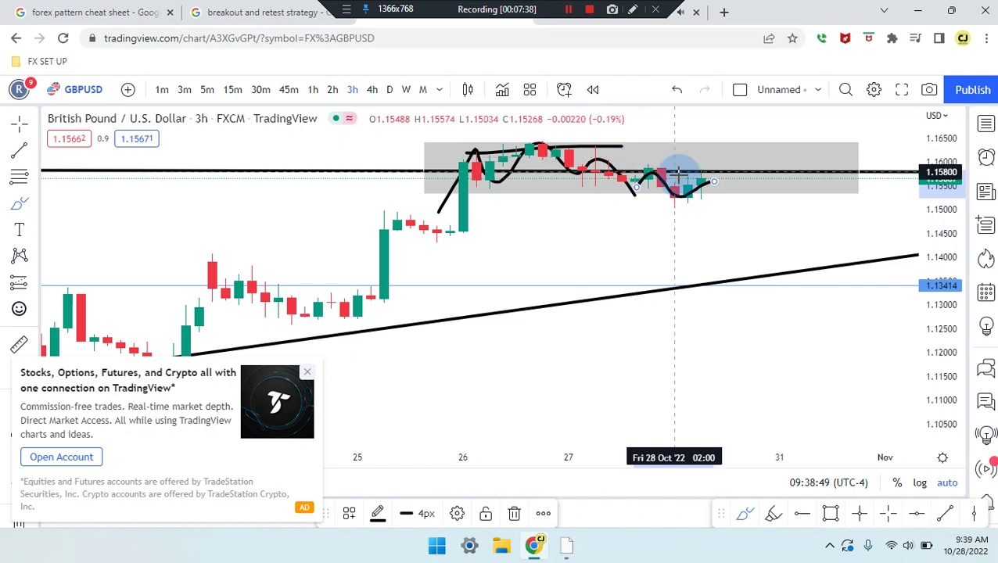
pyautogui.moveTo(713, 182); pyautogui.dragTo(735, 213)
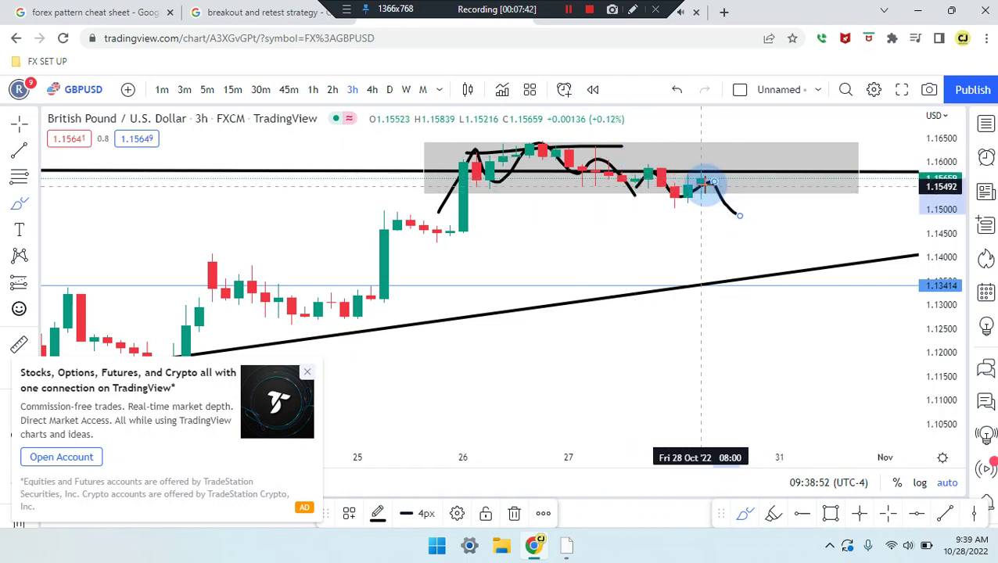
pyautogui.hotkey('ctrl', 'z')
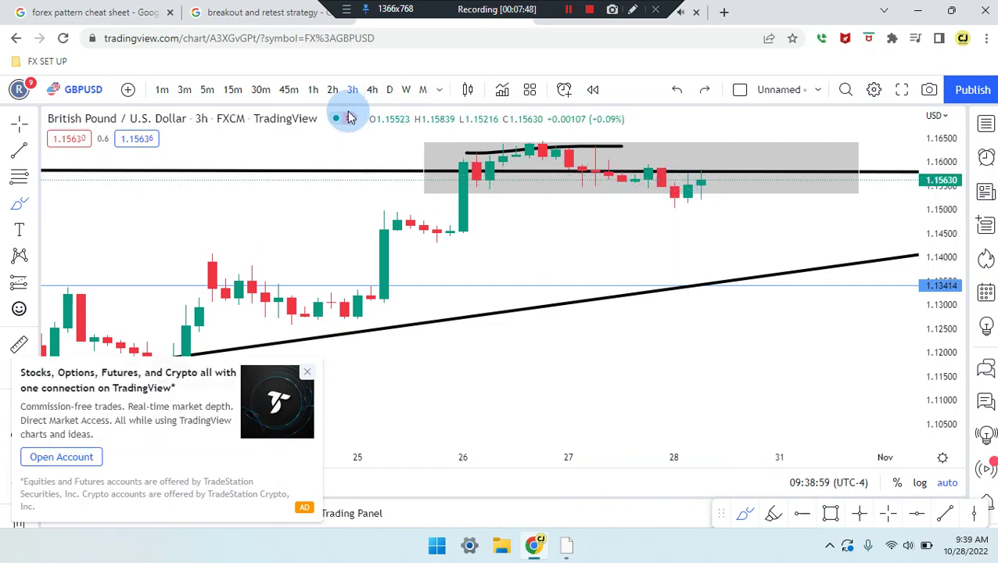
# Switch the chart to the 2-hour timeframe and stretch the price scale so the grey zone and the 1.13414 level fit the view
pyautogui.click(332, 89)
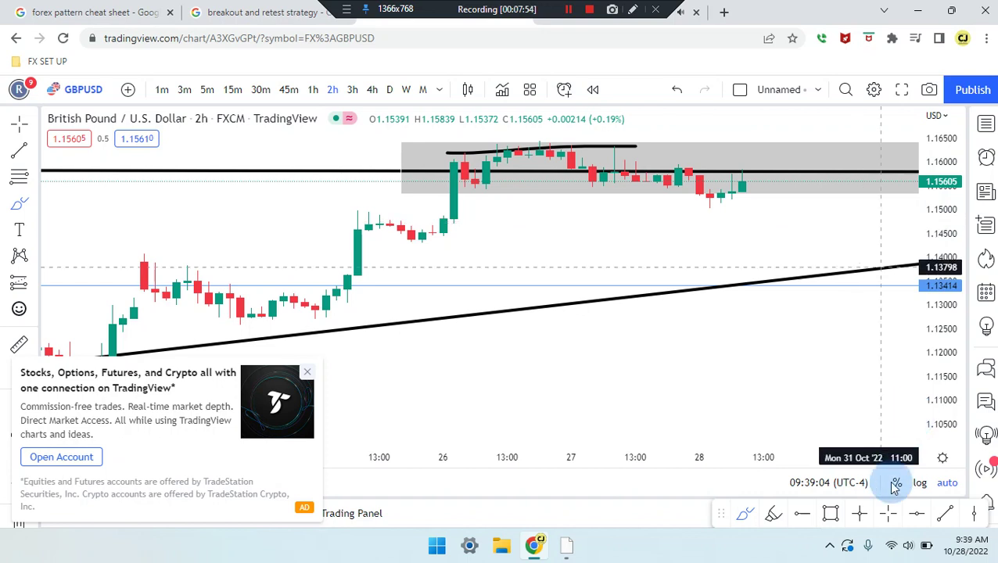
pyautogui.click(888, 513)
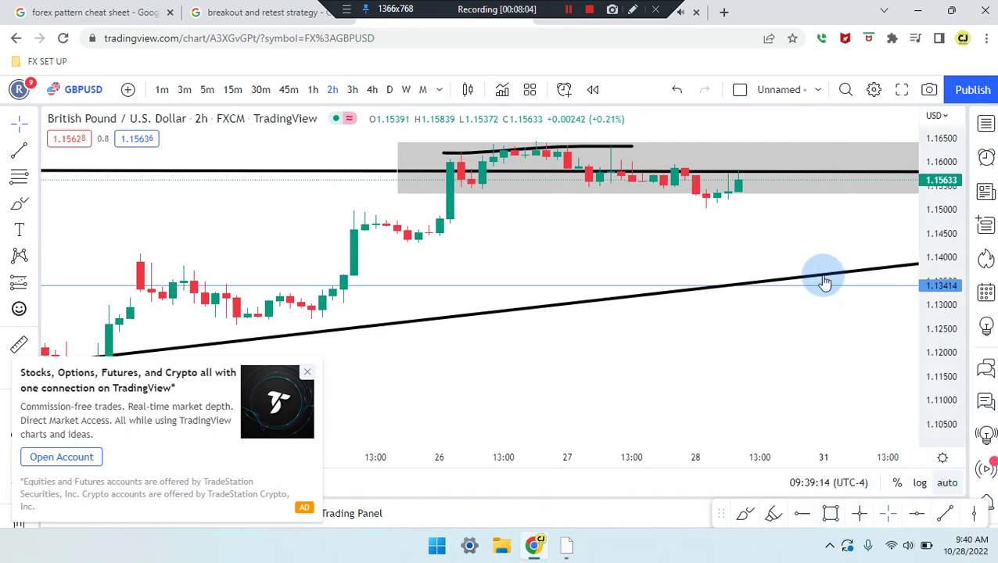
pyautogui.moveTo(769, 332); pyautogui.dragTo(761, 400)
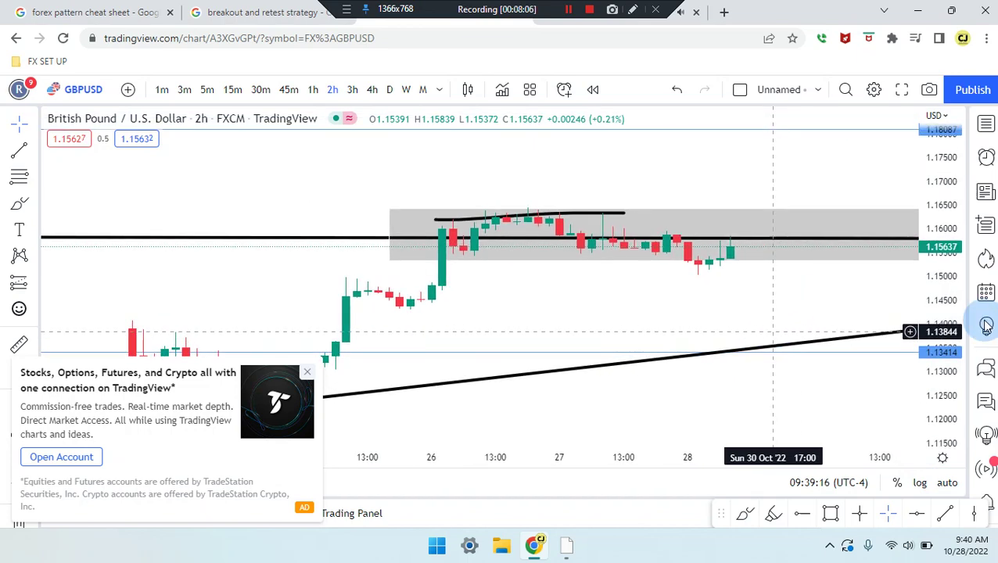
pyautogui.moveTo(945, 339); pyautogui.dragTo(735, 260)
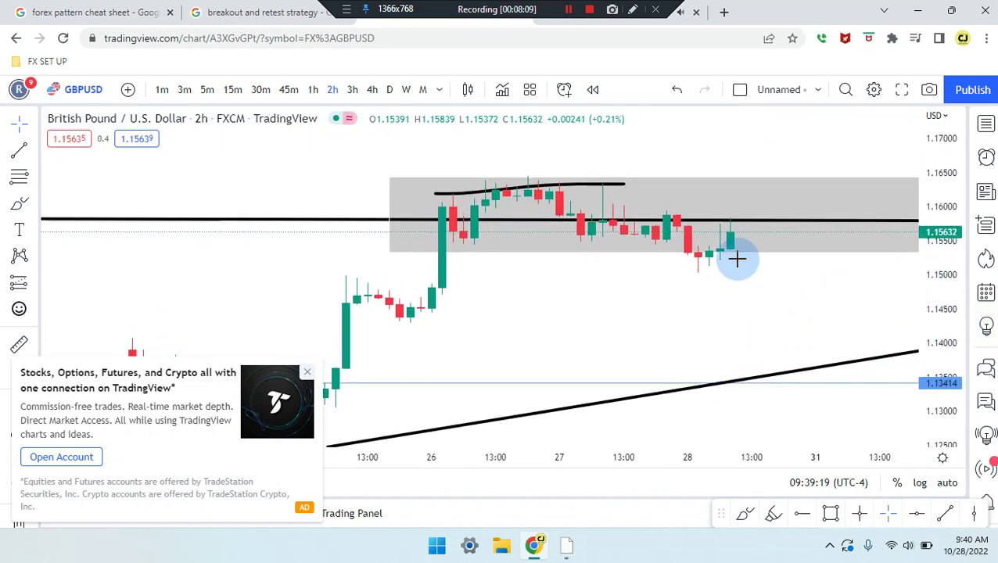
# Sketch the 28 October dip and retest of the 1.158 line on the 2-hour candles with the brush, and undo the strokes
pyautogui.click(745, 516)
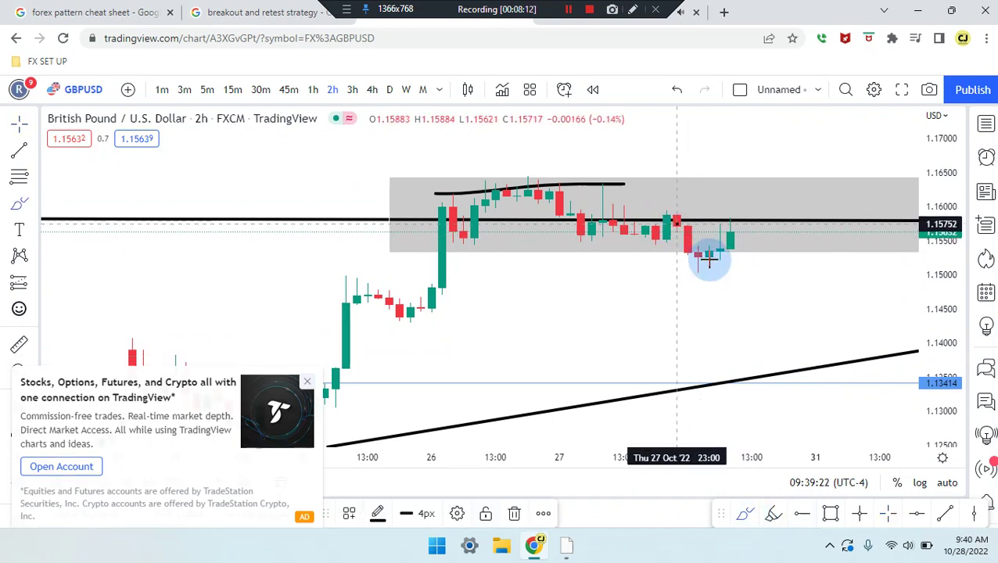
pyautogui.moveTo(709, 258)
pyautogui.mouseDown()
pyautogui.moveTo(730, 201)
pyautogui.moveTo(740, 249)
pyautogui.mouseUp()
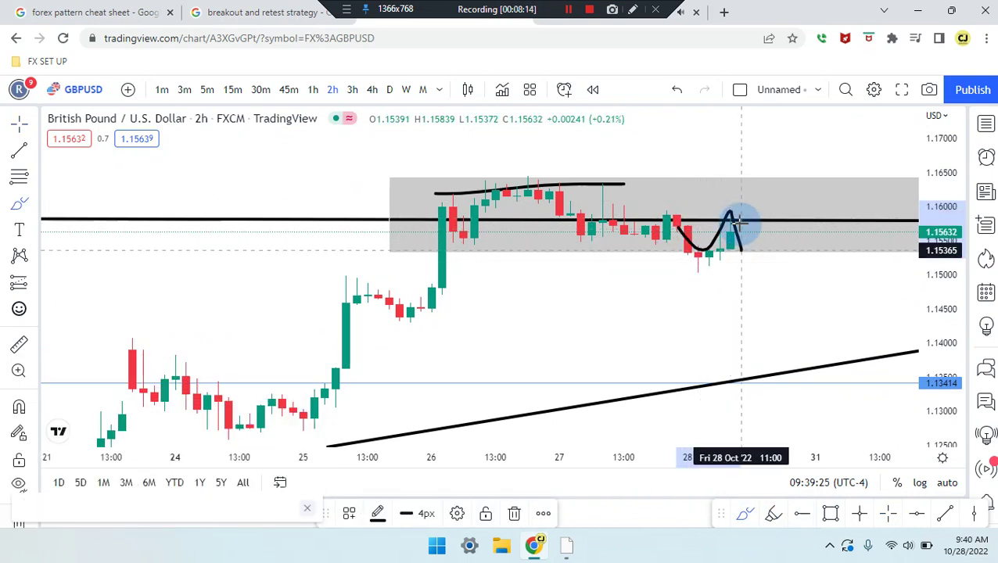
pyautogui.hotkey('ctrl', 'z')
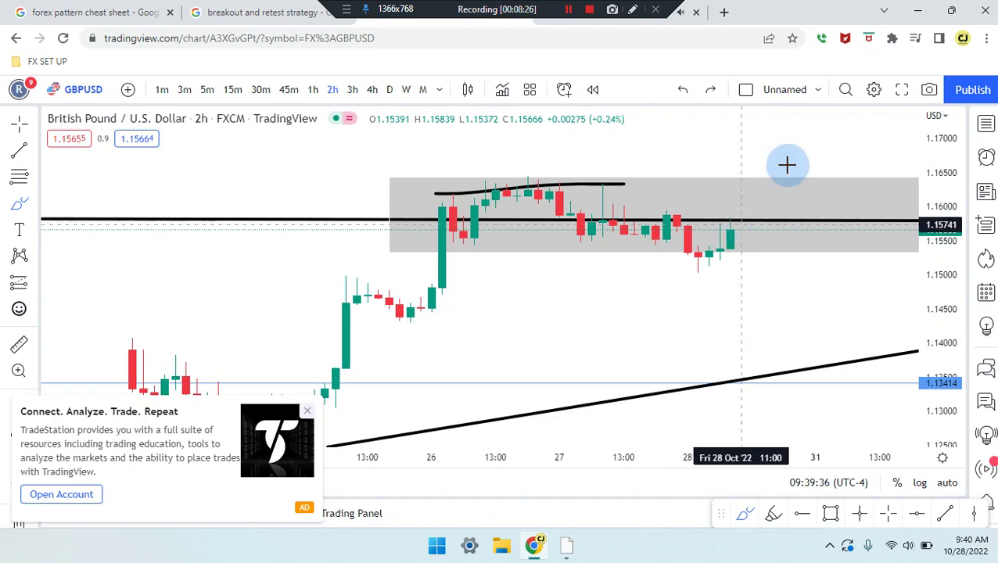
pyautogui.moveTo(700, 219); pyautogui.dragTo(762, 223)
pyautogui.moveTo(676, 221)
pyautogui.mouseDown()
pyautogui.moveTo(707, 258)
pyautogui.moveTo(729, 228)
pyautogui.mouseUp()
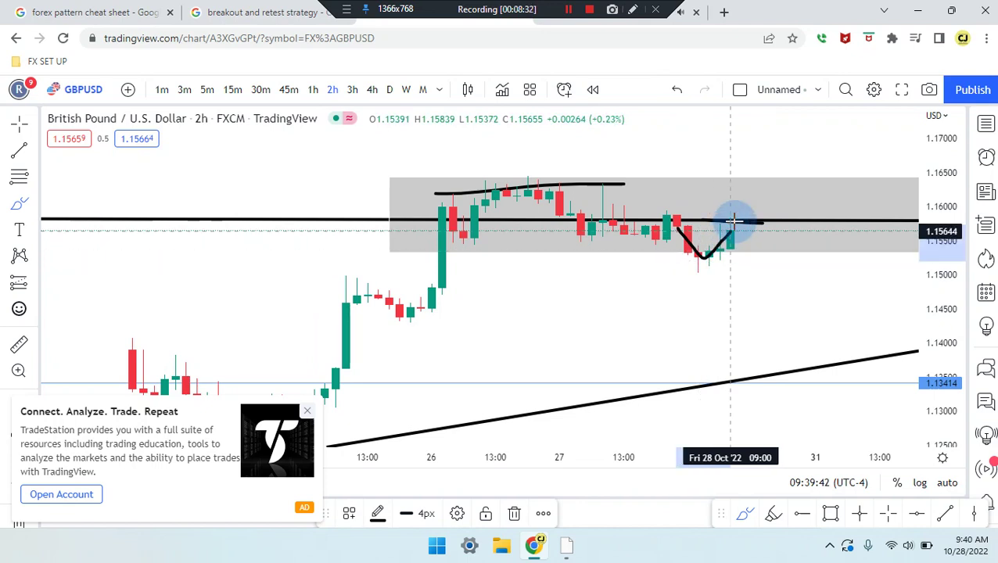
pyautogui.hotkey('ctrl', 'z')
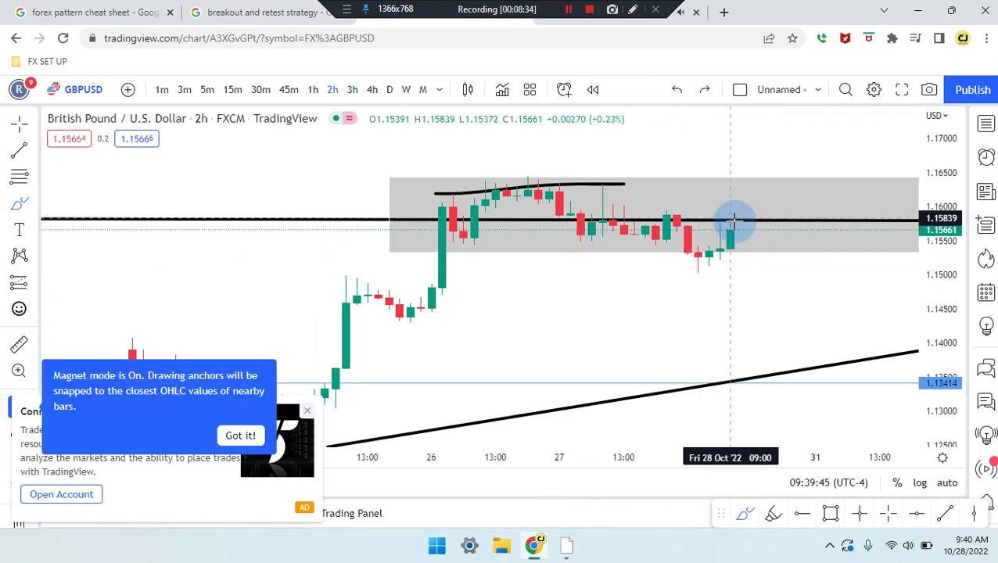
# Switch the chart to the 1-hour timeframe, sketch the 28 October dip and recovery up to about 1.159, and undo the stroke
pyautogui.click(313, 91)
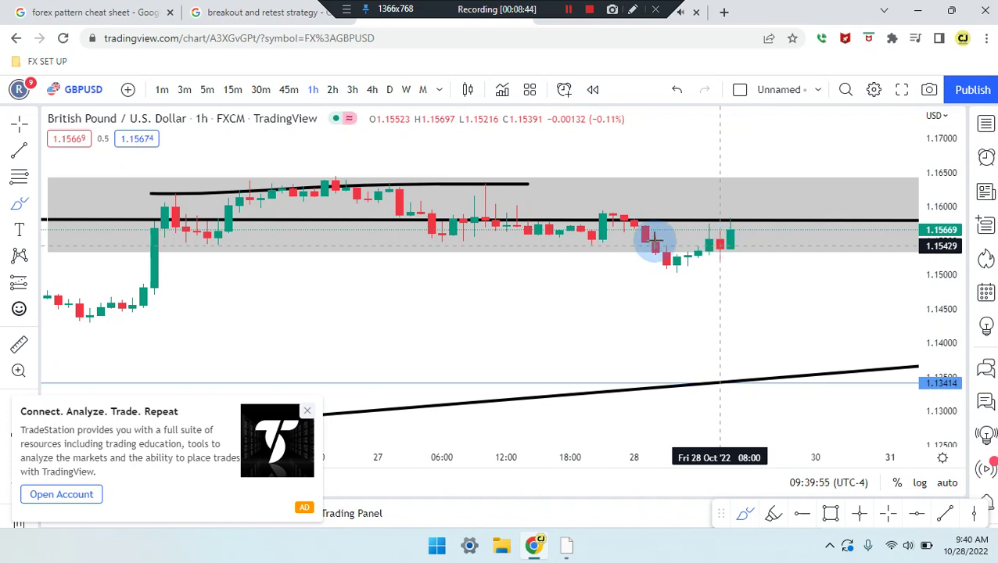
pyautogui.moveTo(643, 233)
pyautogui.mouseDown()
pyautogui.moveTo(684, 264)
pyautogui.moveTo(718, 227)
pyautogui.moveTo(727, 248)
pyautogui.moveTo(745, 211)
pyautogui.mouseUp()
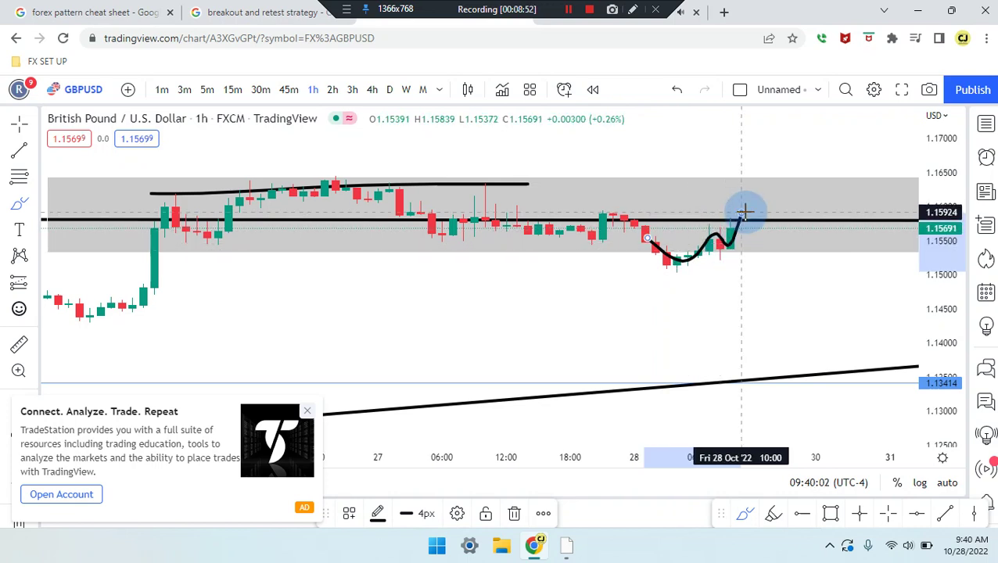
pyautogui.hotkey('ctrl', 'z')
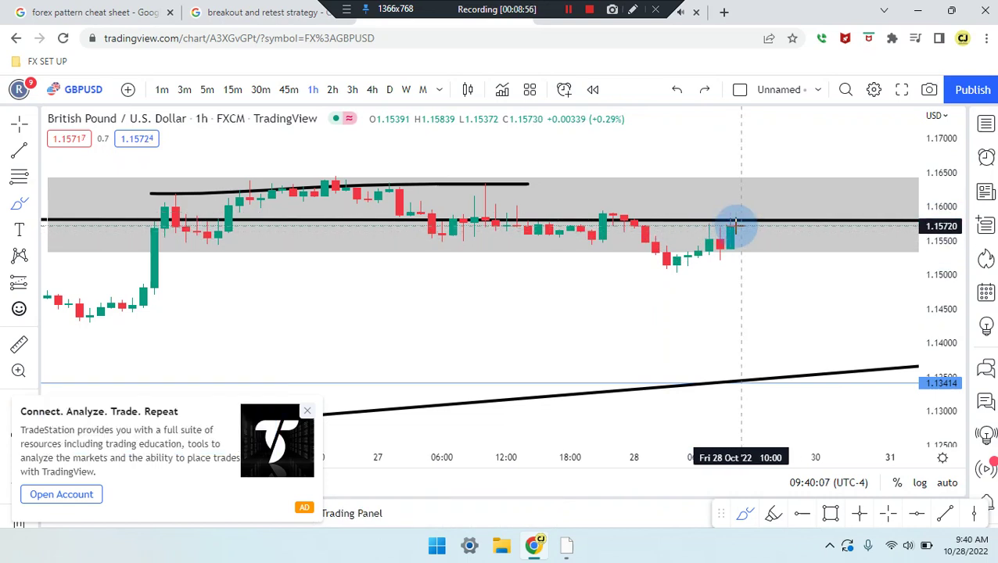
# Examine the latest candles at the 1.158 line on the 45-minute timeframe and switch the chart to the 30-minute timeframe
pyautogui.click(291, 91)
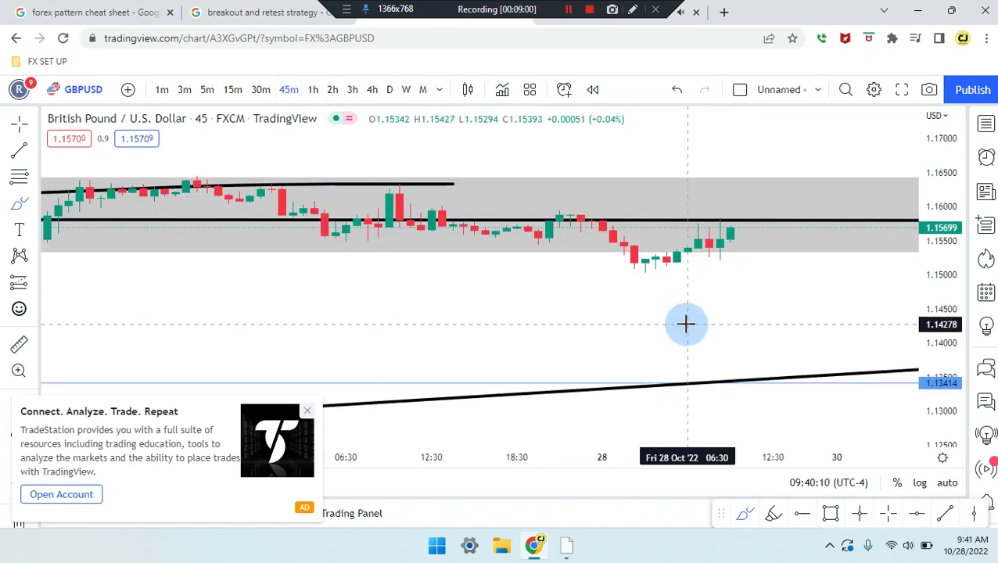
pyautogui.scroll(1, 686, 324)
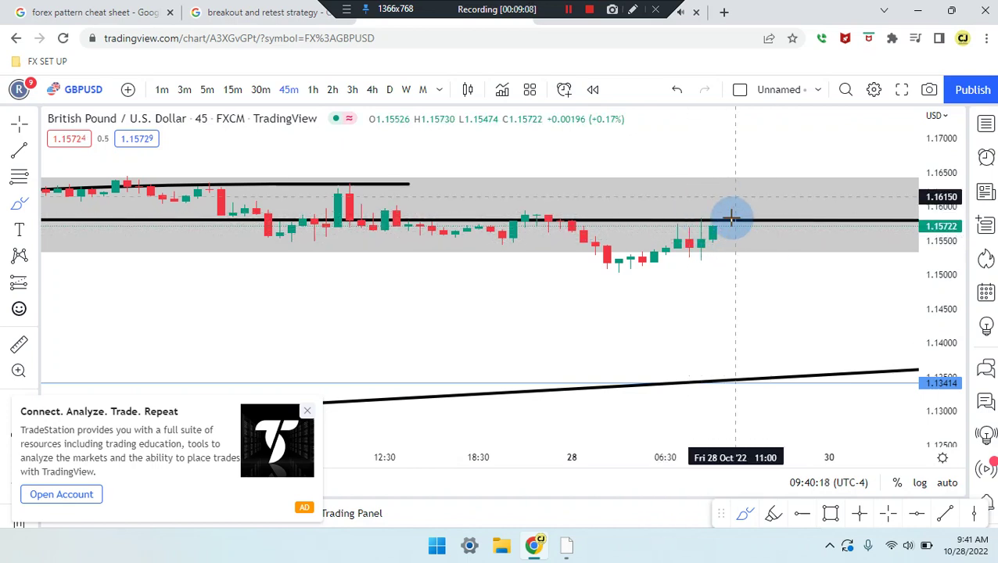
pyautogui.click(264, 90)
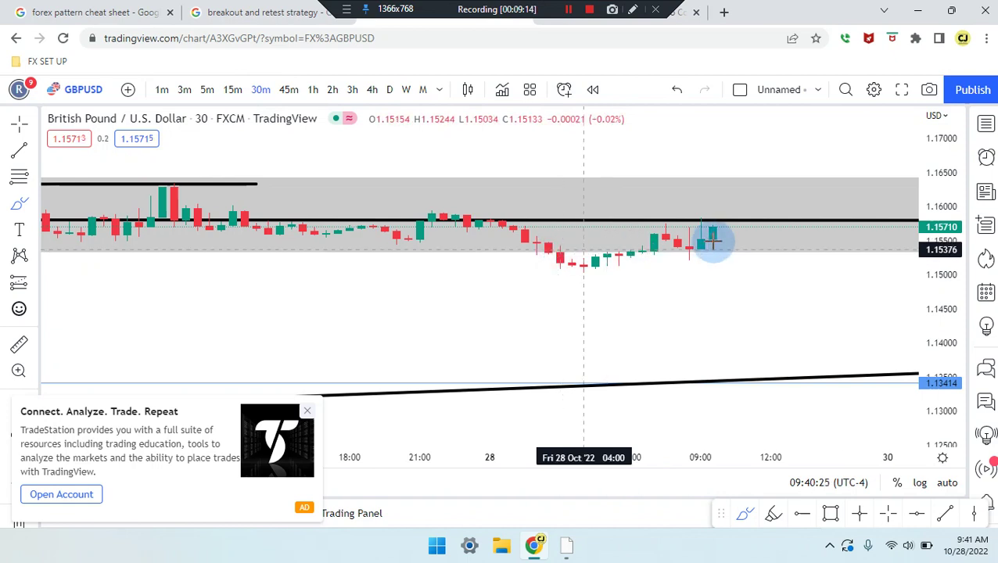
# Sketch the dip, rebound and pullback of the 30-minute candles from 01:00 to 08:30 on 28 October, and undo the stroke
pyautogui.moveTo(508, 228); pyautogui.dragTo(631, 281)
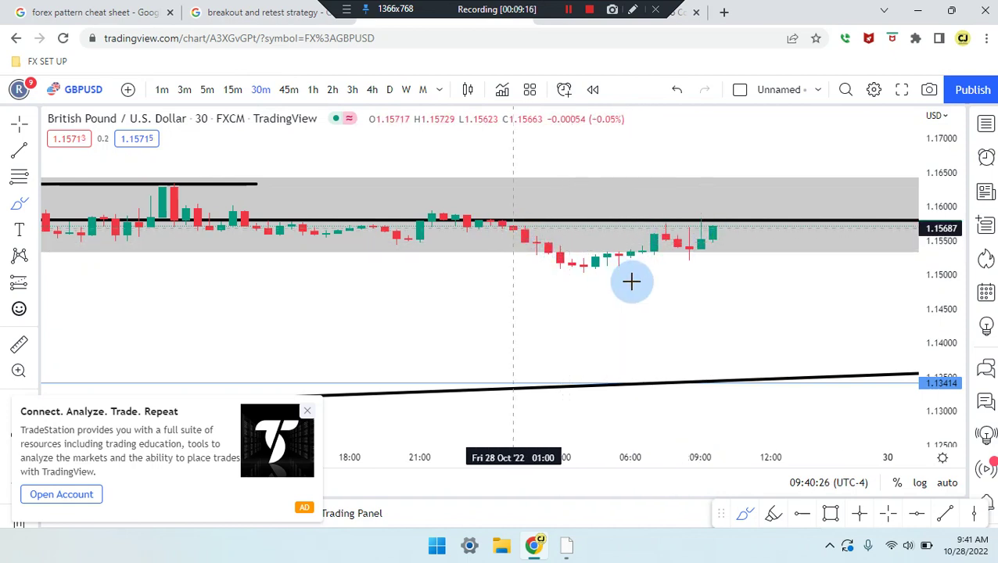
pyautogui.moveTo(672, 236)
pyautogui.mouseDown()
pyautogui.moveTo(695, 249)
pyautogui.moveTo(716, 226)
pyautogui.mouseUp()
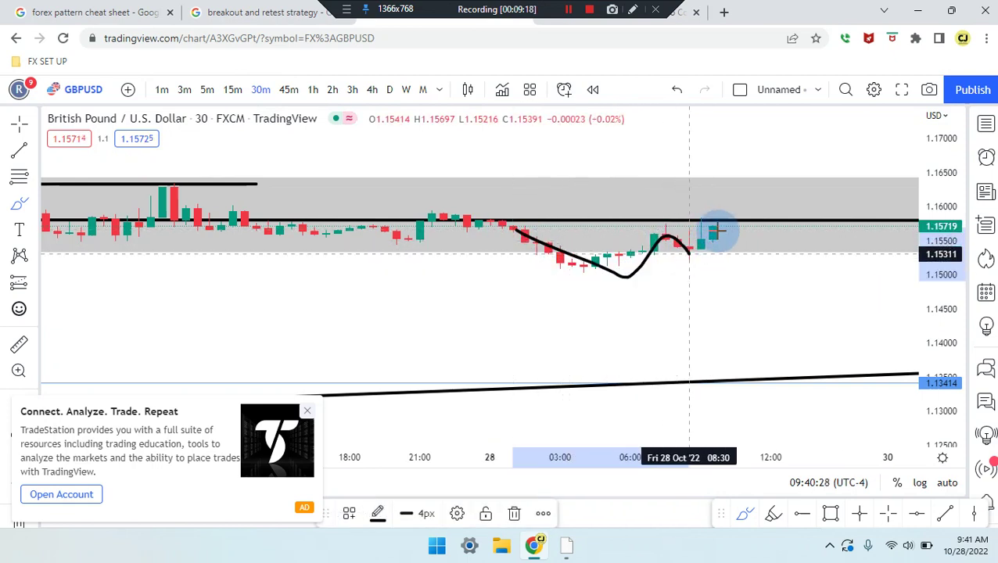
pyautogui.hotkey('ctrl', 'z')
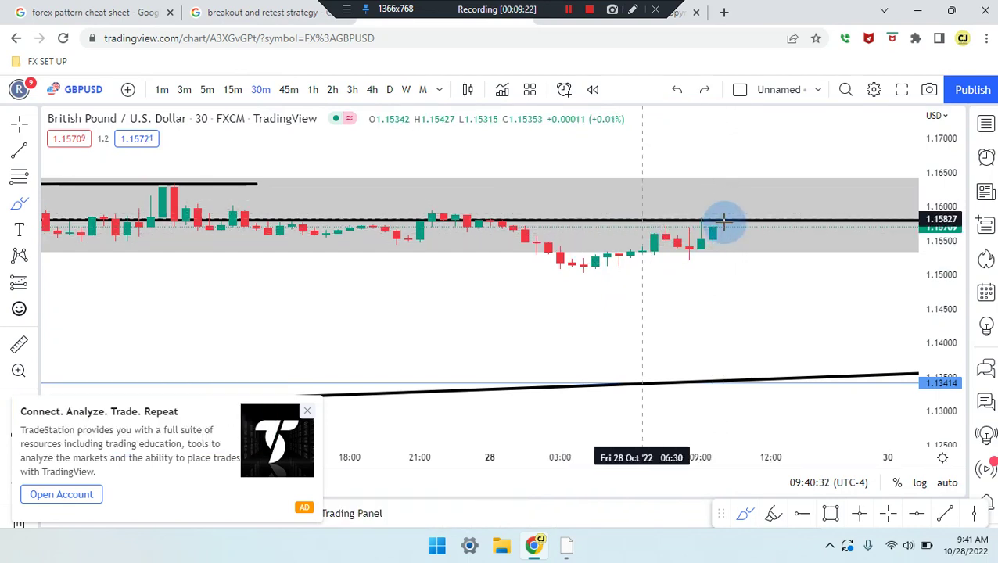
# Switch the chart to the 15-minute timeframe and zoom in on the latest candles below the 1.158 line
pyautogui.click(234, 90)
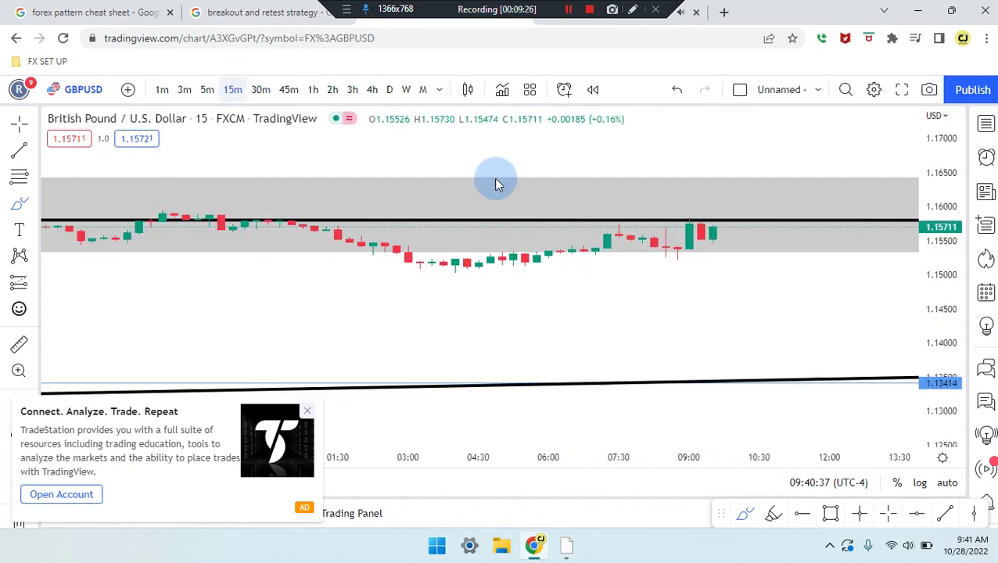
pyautogui.scroll(1, 689, 235)
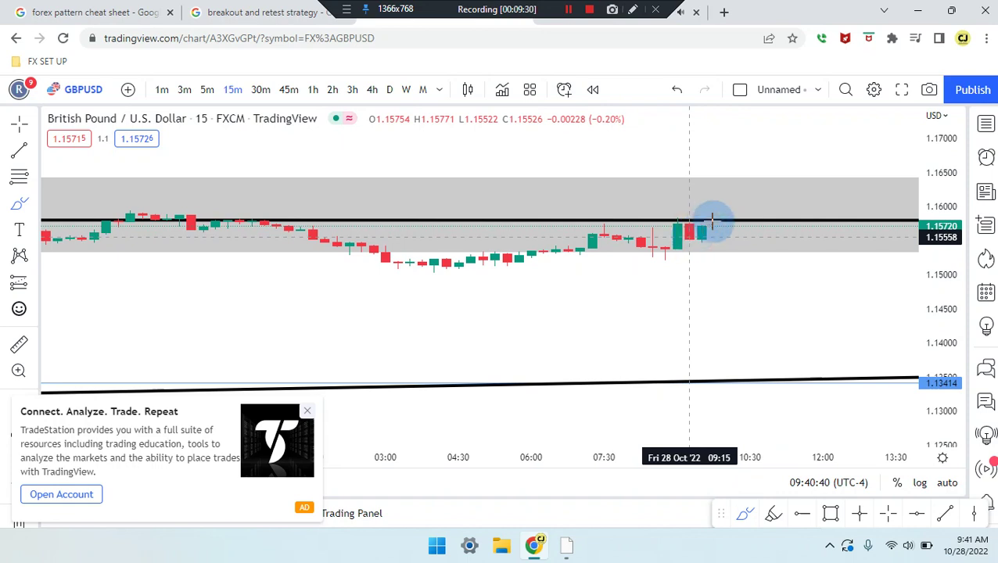
# Switch the chart to the 5-minute timeframe, sketch the dip, rebound and projected rise from 08:30 to about 1.160 at 09:45, and undo the stroke
pyautogui.click(208, 90)
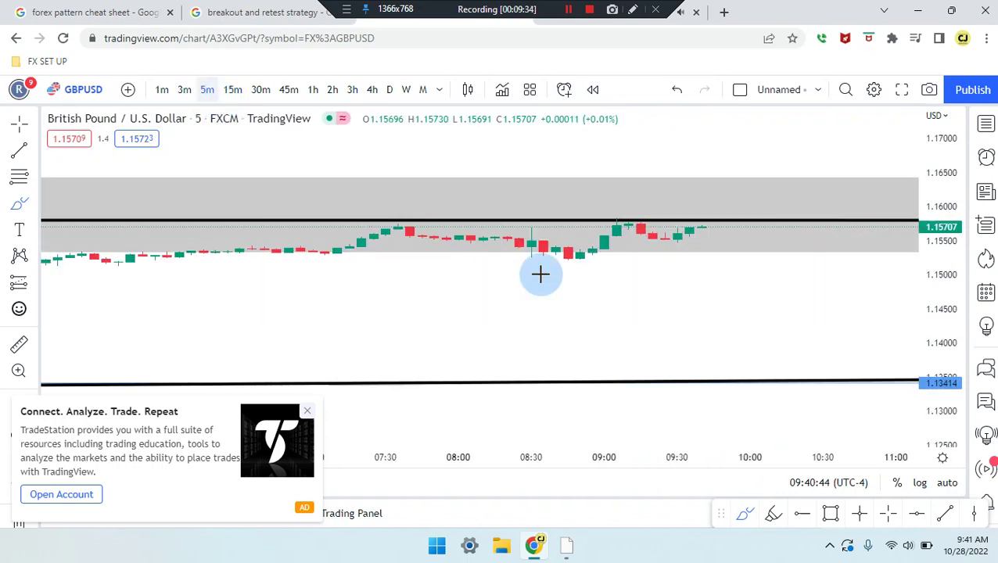
pyautogui.moveTo(572, 254)
pyautogui.mouseDown()
pyautogui.moveTo(582, 263)
pyautogui.moveTo(615, 229)
pyautogui.moveTo(673, 232)
pyautogui.moveTo(713, 205)
pyautogui.mouseUp()
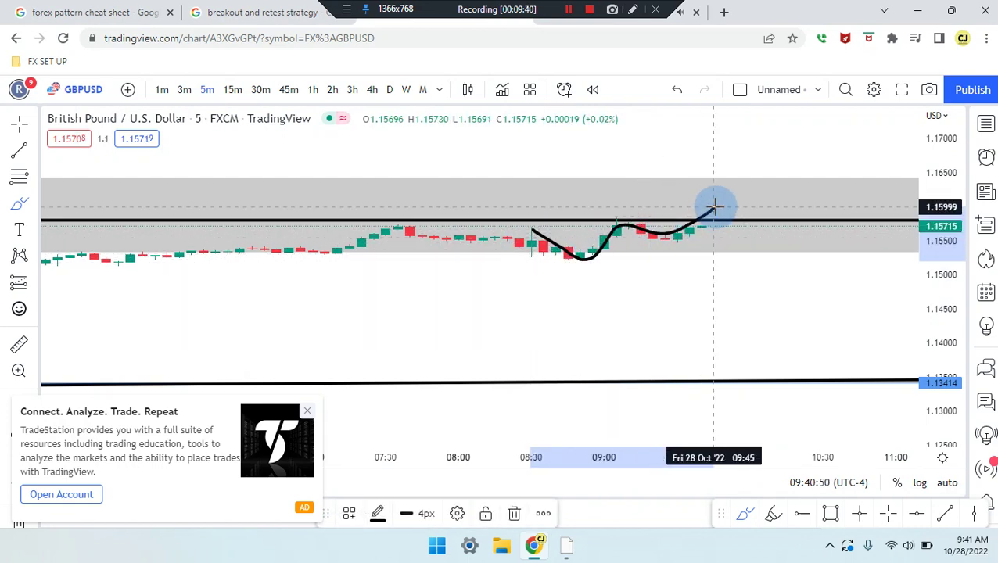
pyautogui.hotkey('ctrl', 'z')
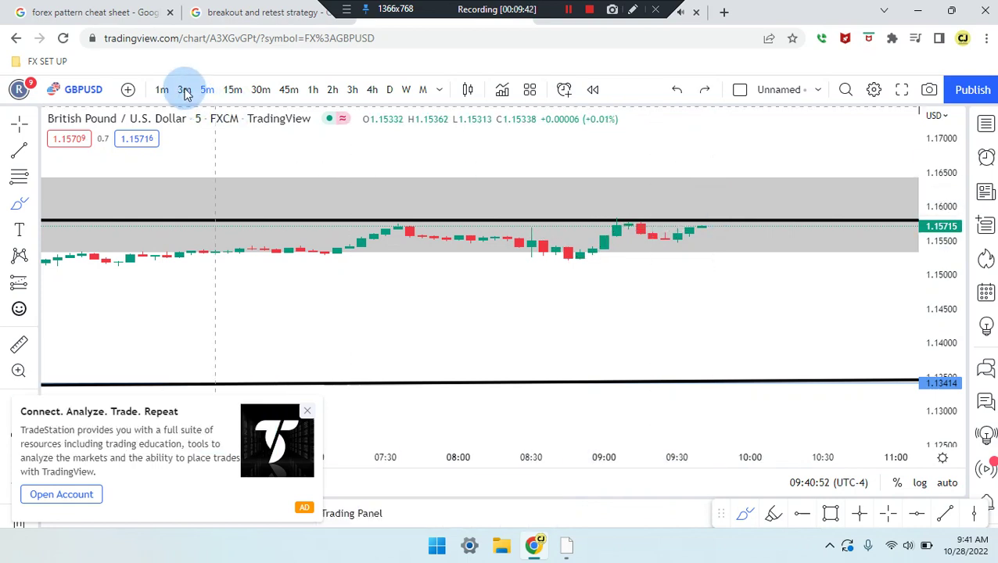
# View the 3-minute timeframe, switch the chart to 1 minute, and brush a nearly horizontal line under the pullback at about 1.1556 from 09:15 to 09:47
pyautogui.click(185, 91)
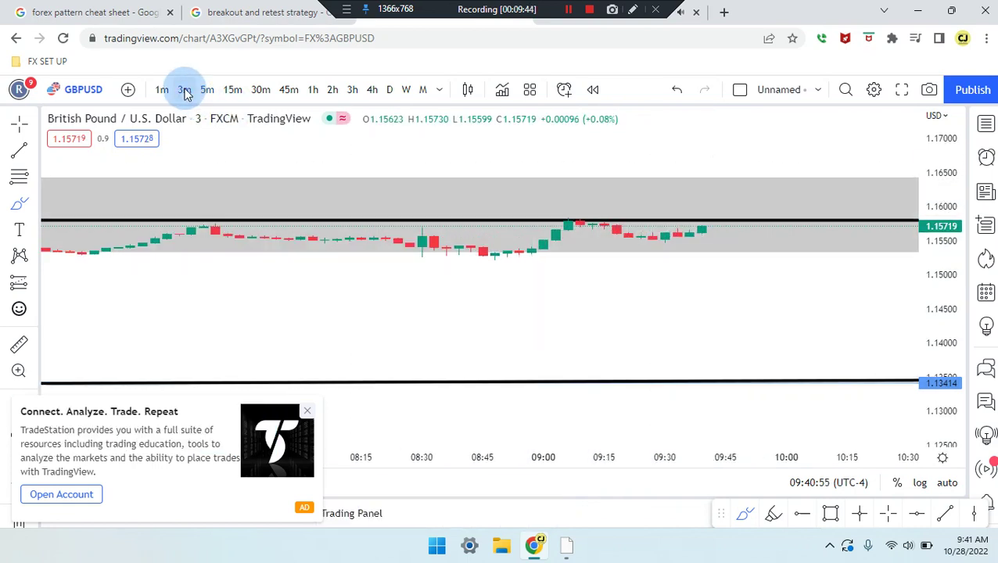
pyautogui.click(162, 91)
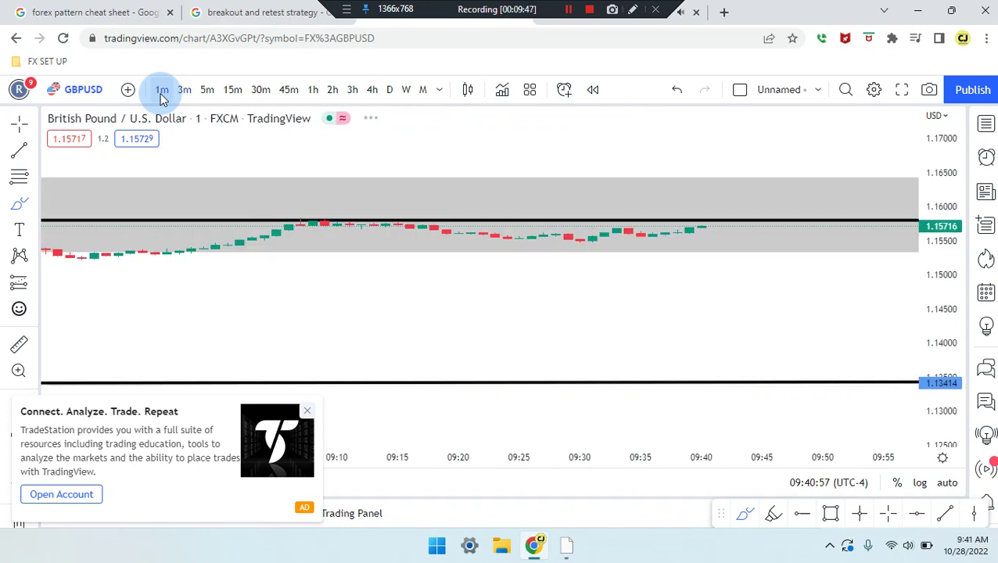
pyautogui.hscroll(5, 407, 205)
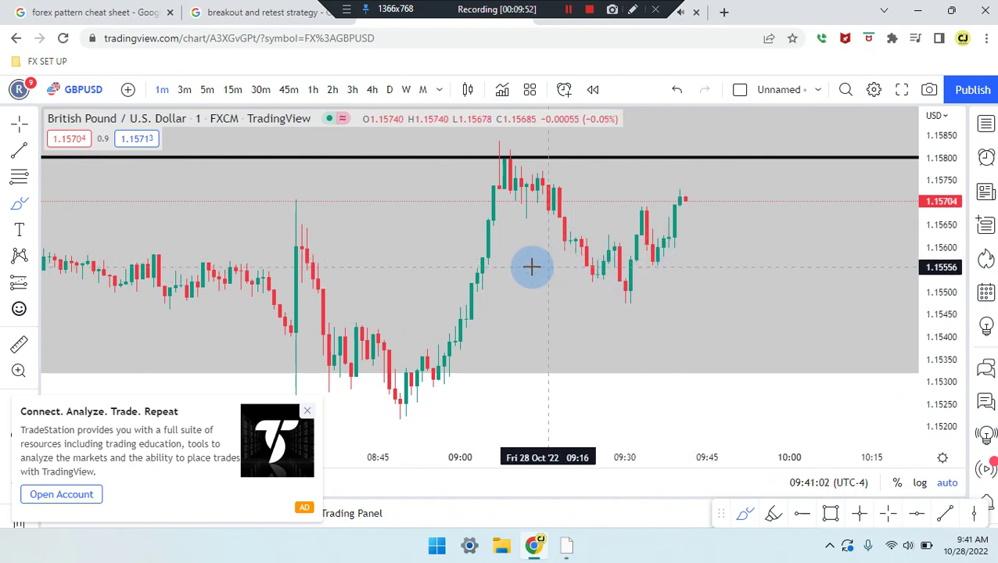
pyautogui.moveTo(538, 267); pyautogui.dragTo(687, 262)
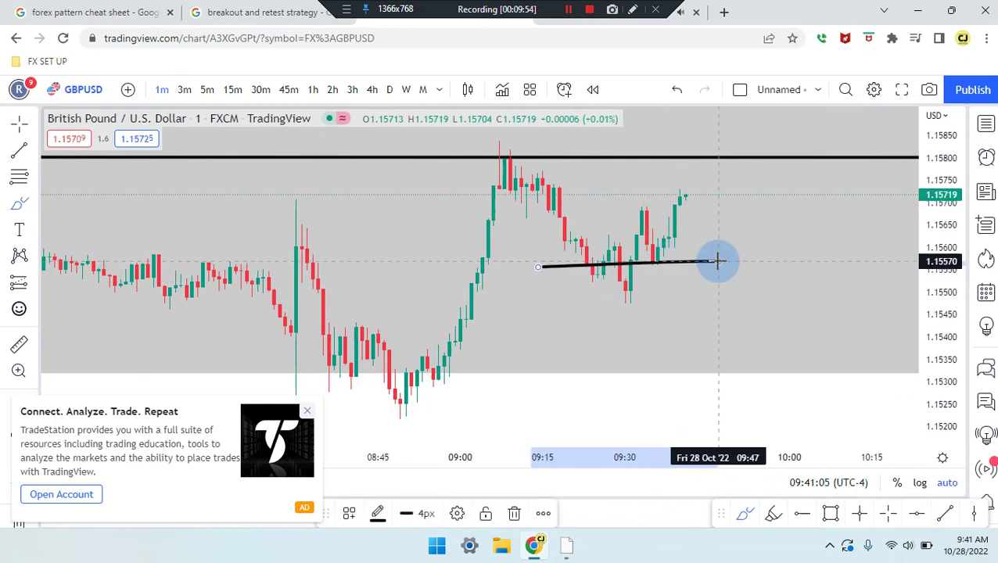